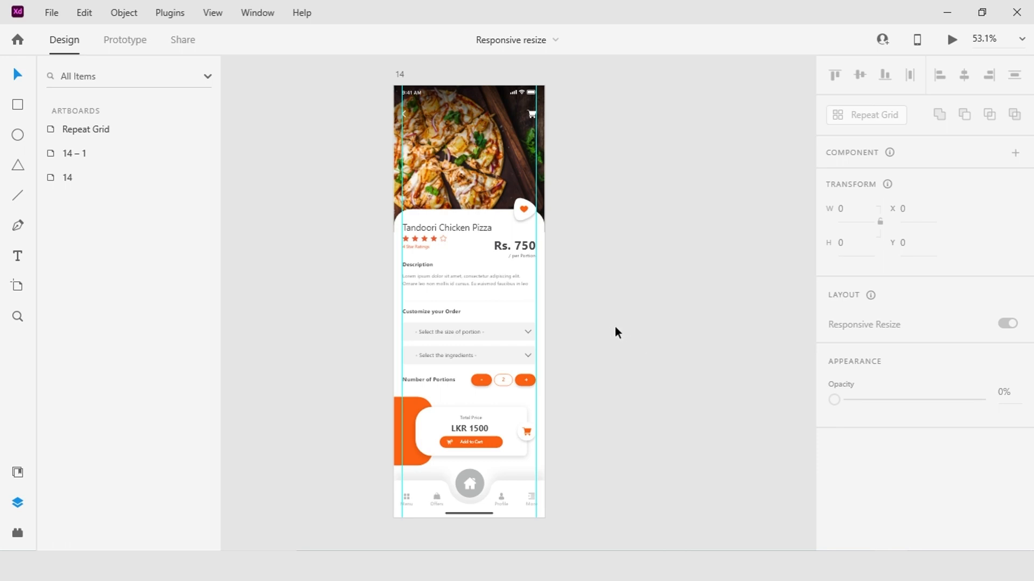
Step: Duplicate artboard 14 and place the copy beside the original
left_click(400, 74)
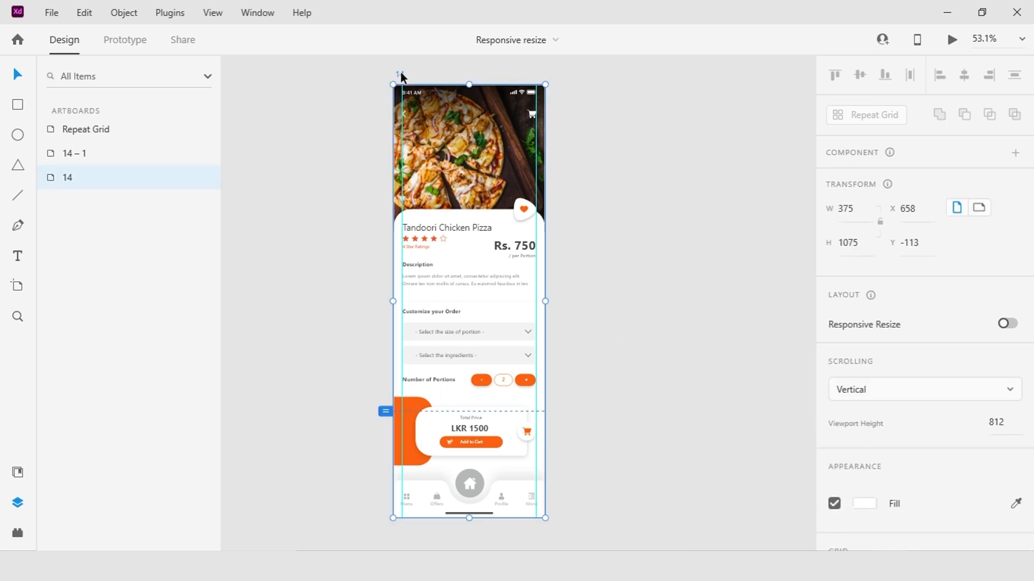
left_click_drag(400, 73, 603, 76)
scroll(757, 264, "down", 2)
left_click_drag(762, 265, 639, 247)
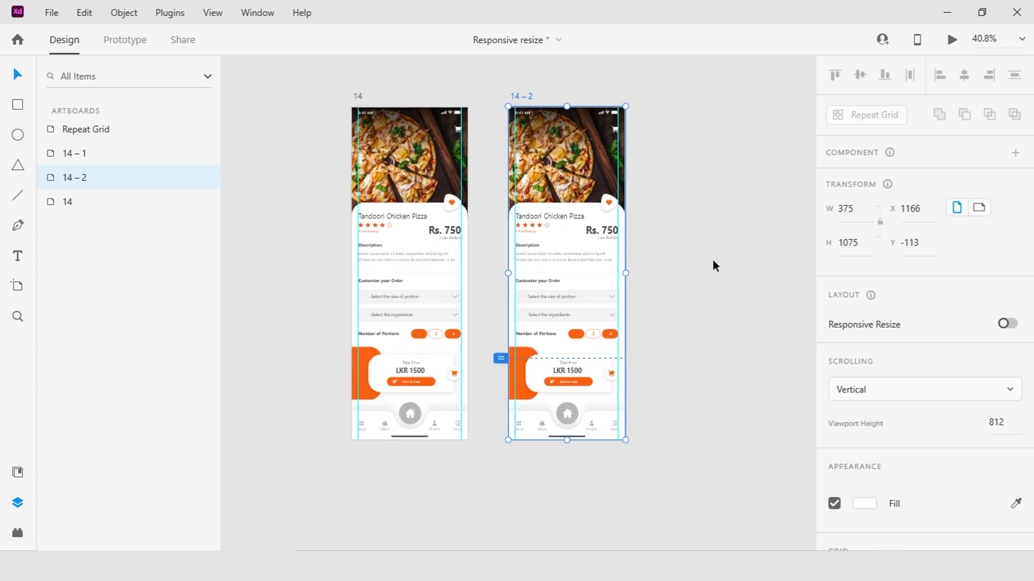
Step: Set the copied artboard's width to 768 and rename it Tablet
left_click(854, 208)
type("768")
key("Return")
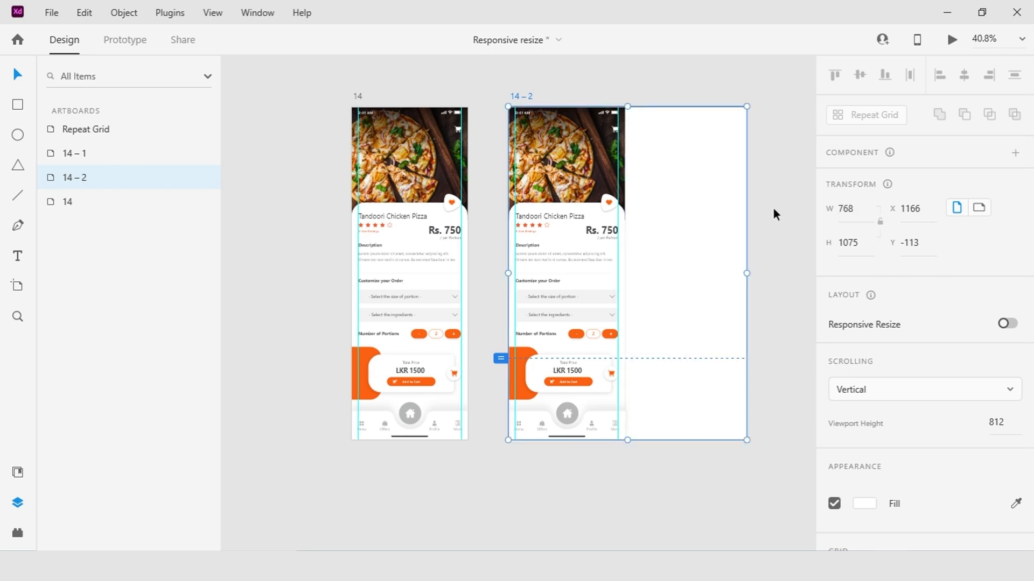
double_click(518, 97)
type("Tablet")
key("Return")
Step: Try stretching the Single product screen group on the Tablet artboard to a width of 768 with automatic responsive resize, and undo it
left_click_drag(495, 82, 637, 454)
left_click_drag(649, 337, 569, 332)
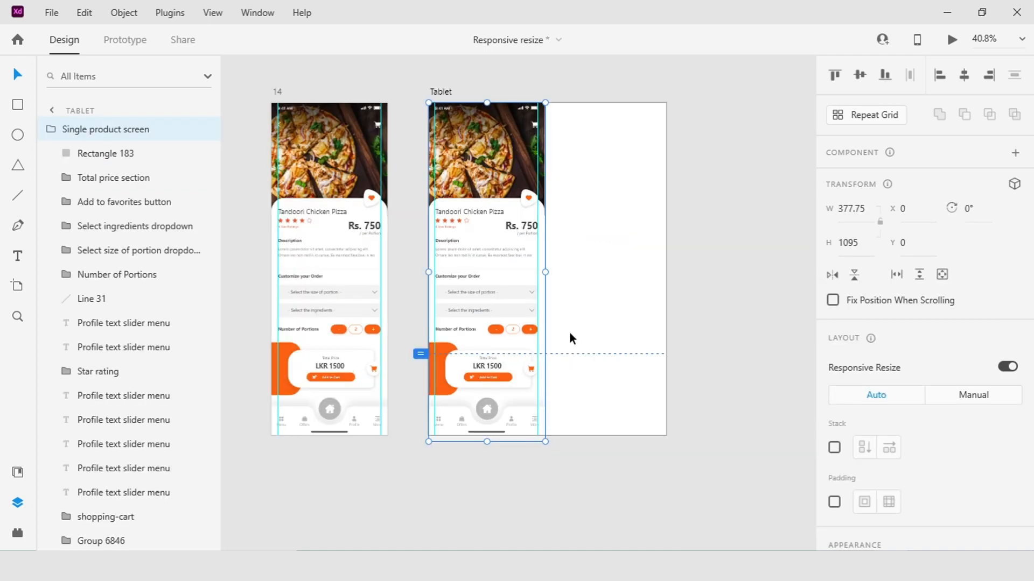
left_click_drag(546, 273, 716, 263)
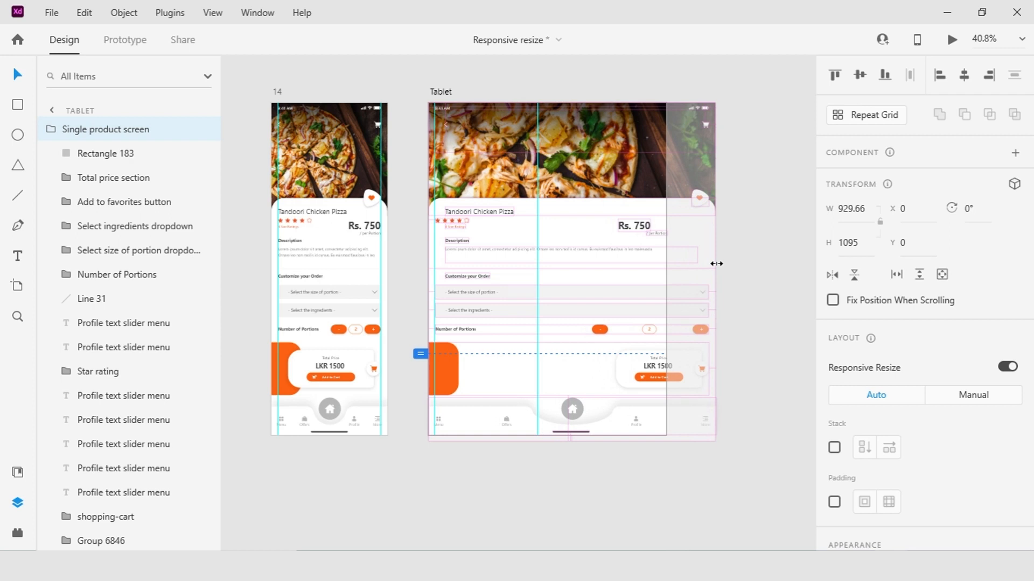
left_click_drag(716, 263, 666, 245)
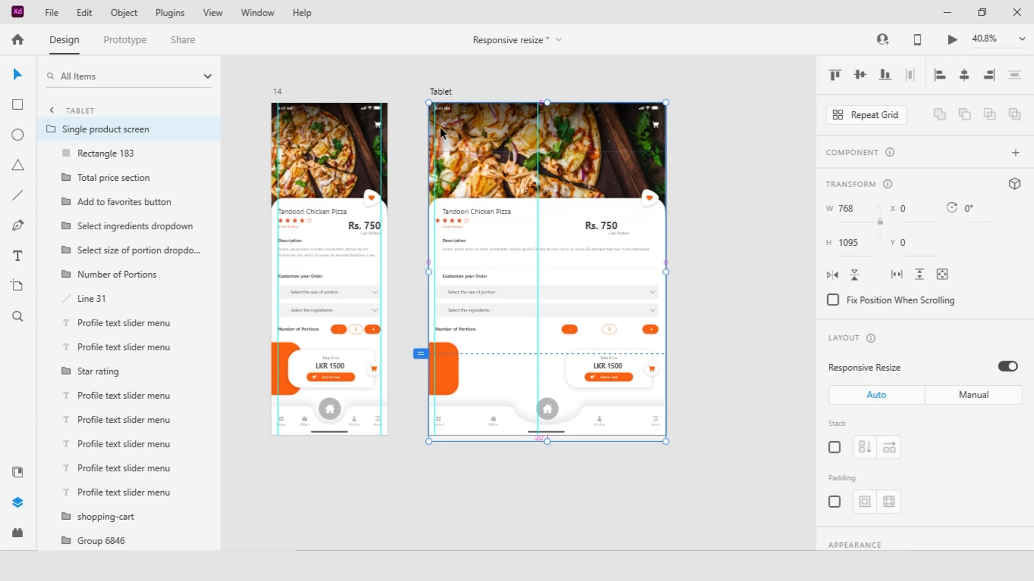
scroll(440, 127, "up", 3)
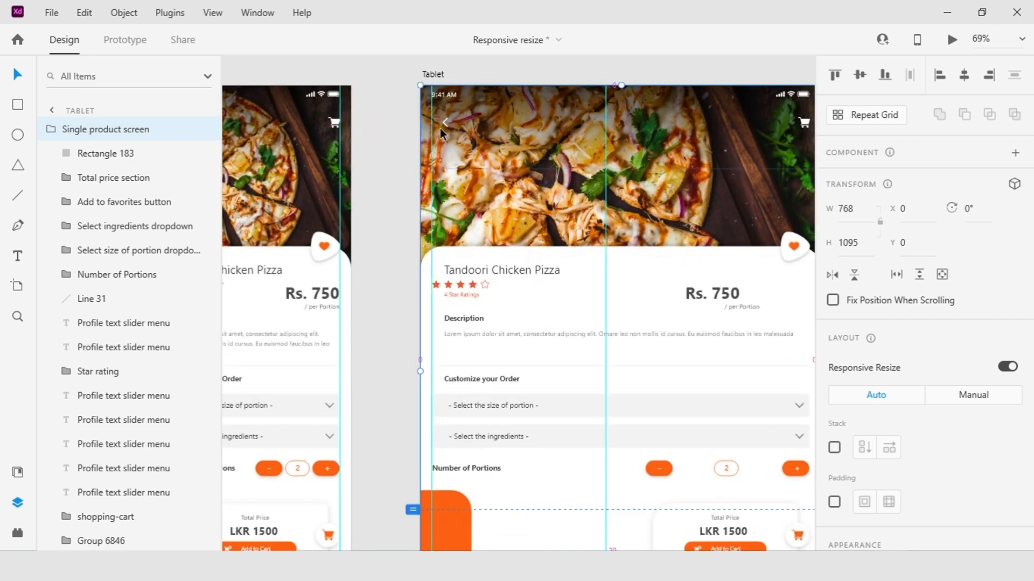
left_click_drag(493, 191, 433, 203)
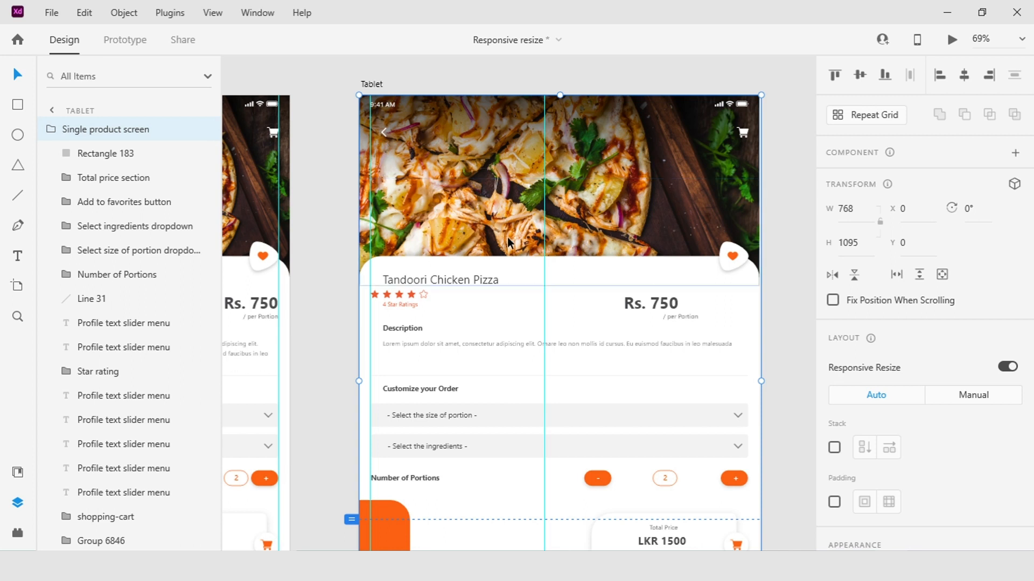
key("ctrl+z")
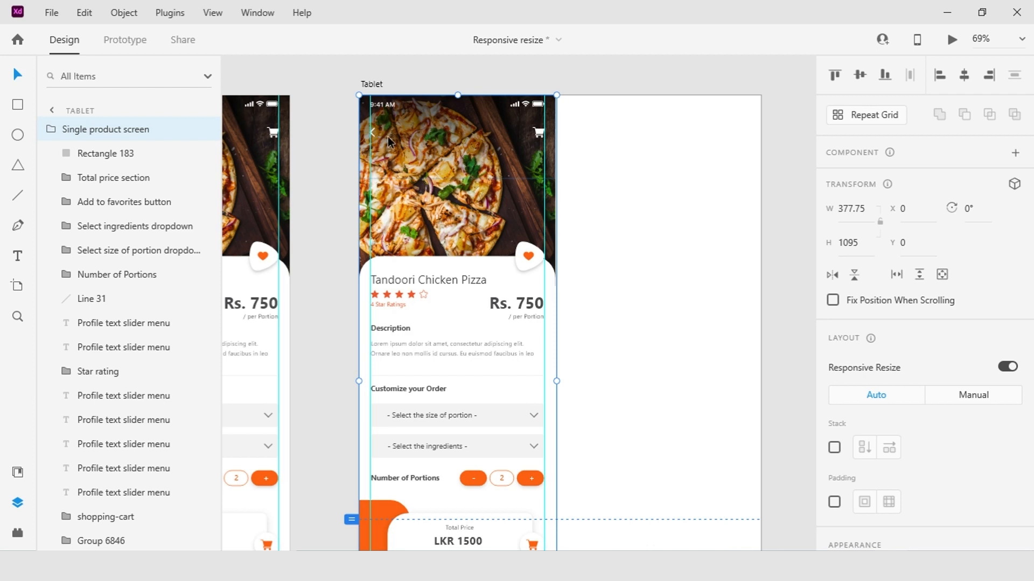
Step: Set the back arrow's responsive resize to manual with left and top fixed, keeping its width and height fixed
double_click(374, 135)
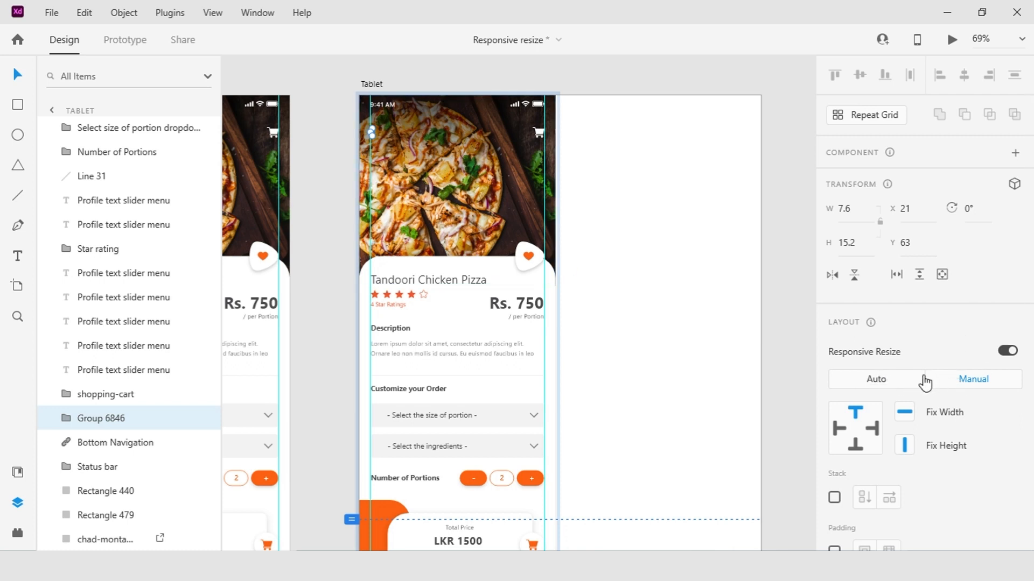
left_click(895, 386)
left_click(962, 391)
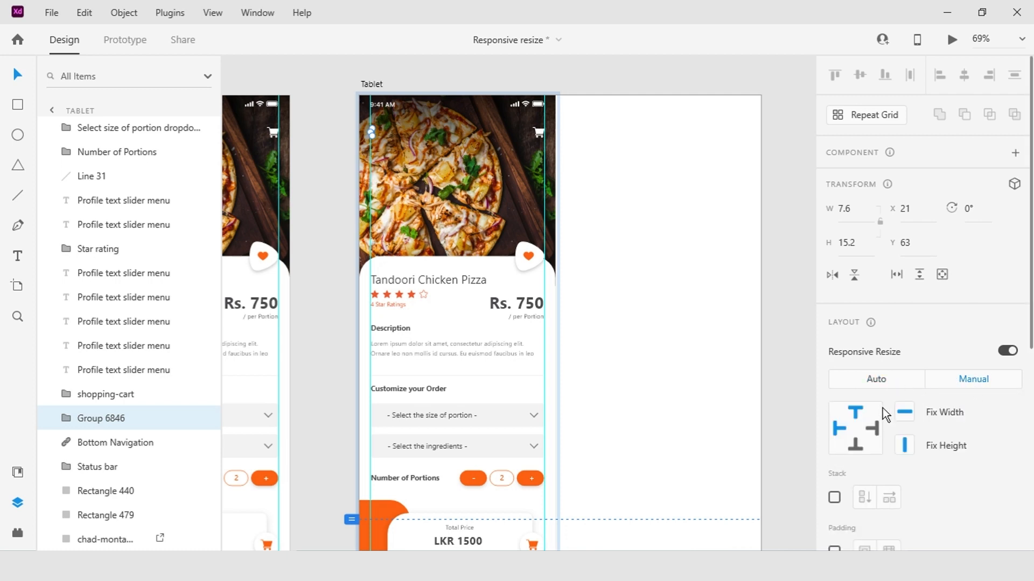
left_click(848, 434)
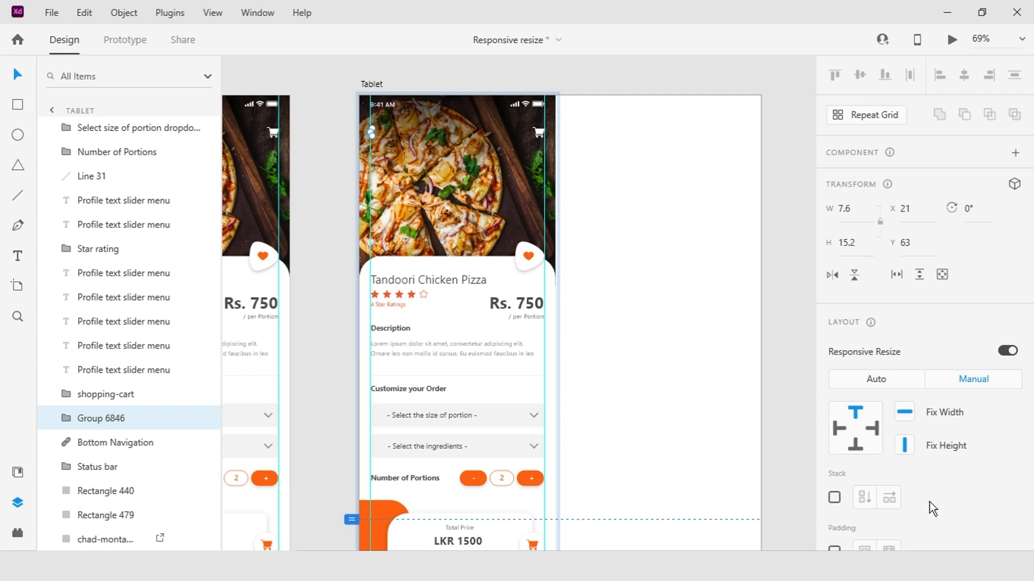
left_click(906, 417)
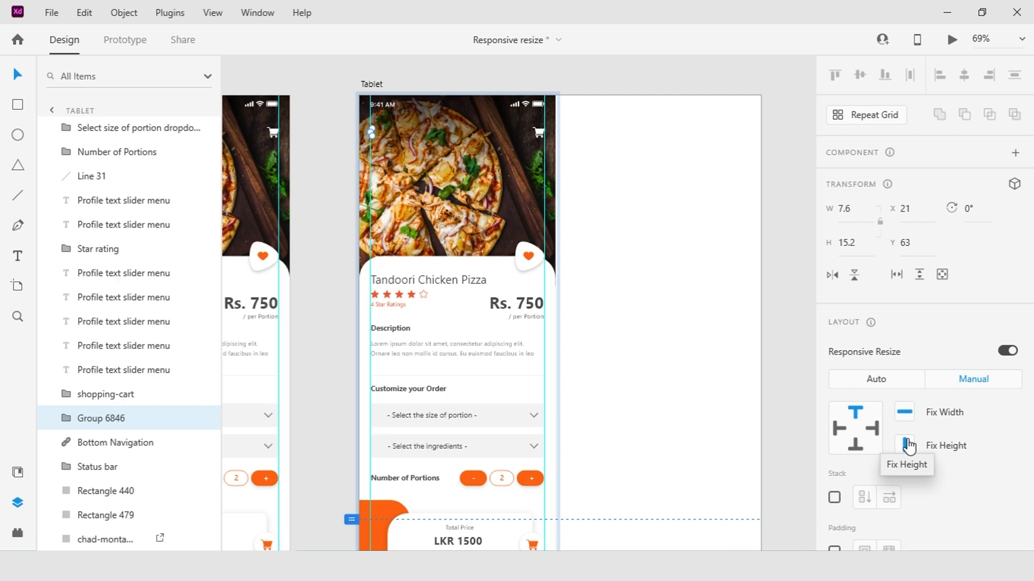
left_click(840, 431)
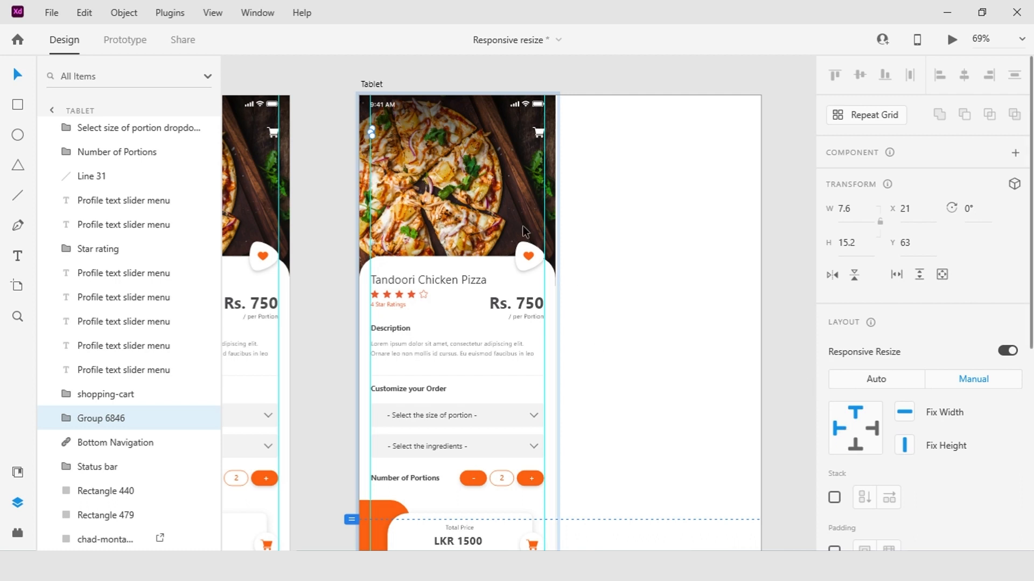
Step: Test the back arrow's constraints by stretching the product screen group to 768 wide, and undo the resize
left_click(341, 96)
scroll(341, 95, "down", 2)
left_click_drag(337, 72, 542, 535)
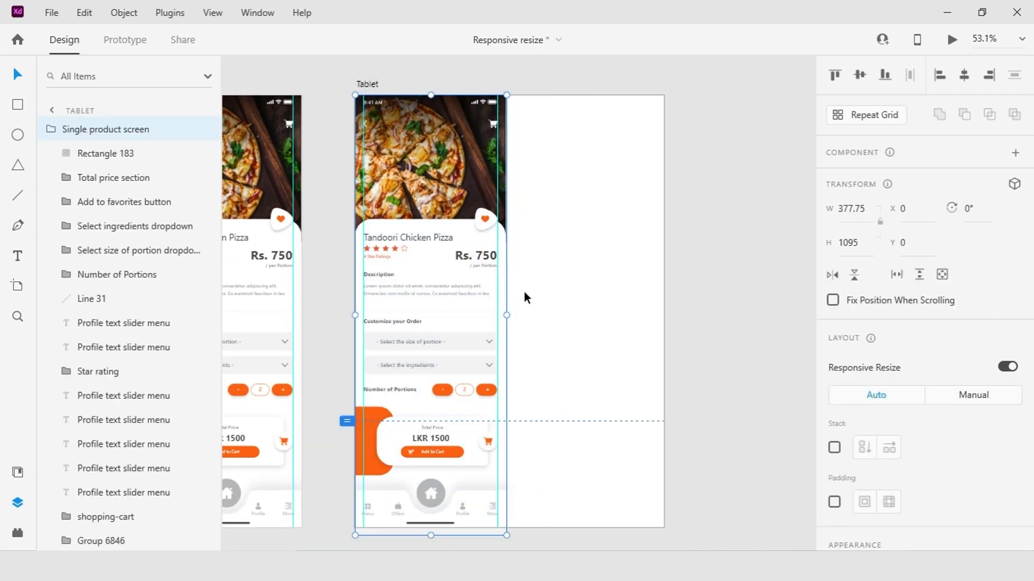
left_click_drag(506, 318, 664, 341)
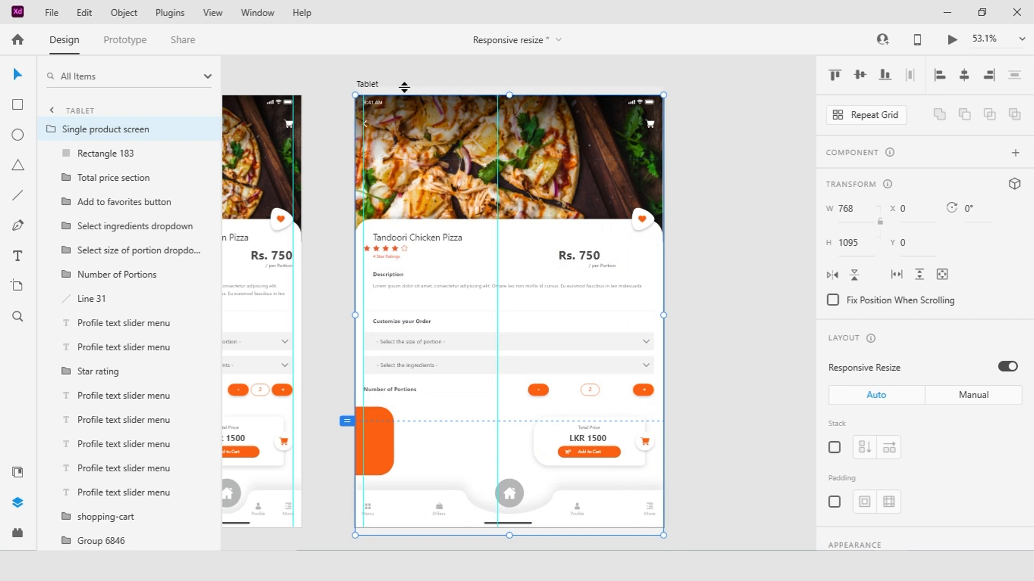
scroll(389, 87, "up", 2)
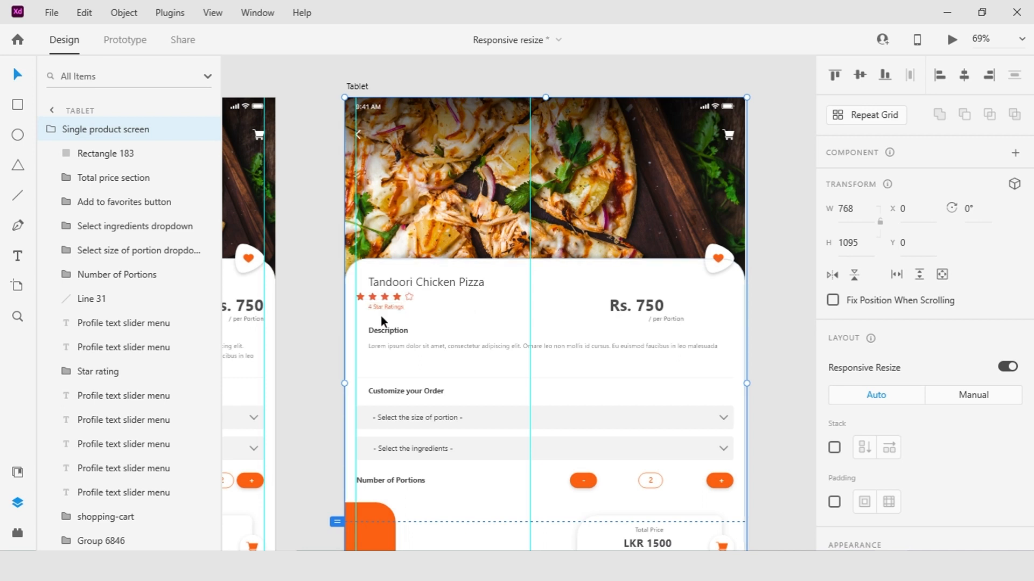
key("ctrl+z")
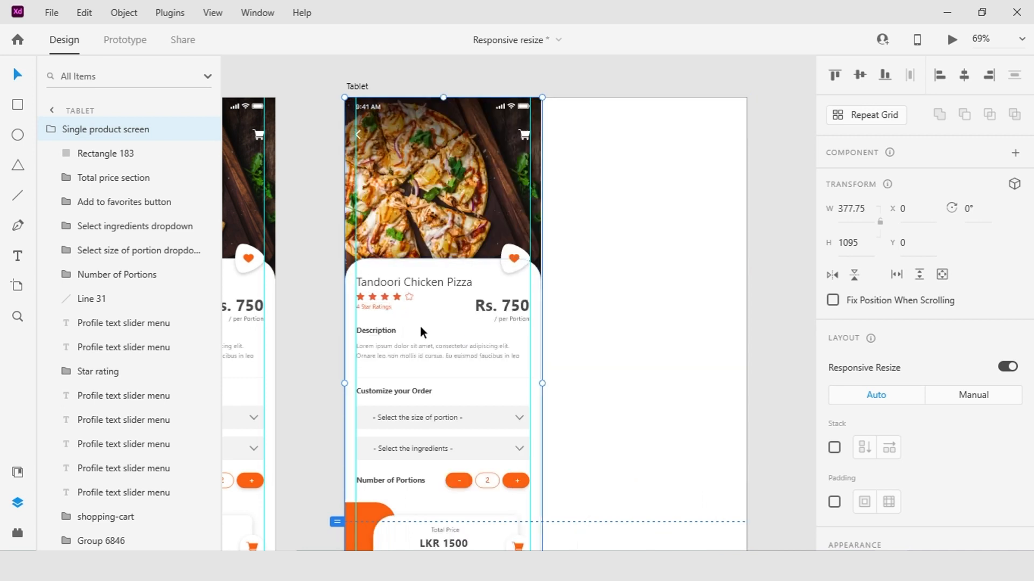
Step: Fix the "4 Star Ratings" and "Customize your Order" texts to the left edge and "/ per Portion" to the right edge
left_click(384, 306)
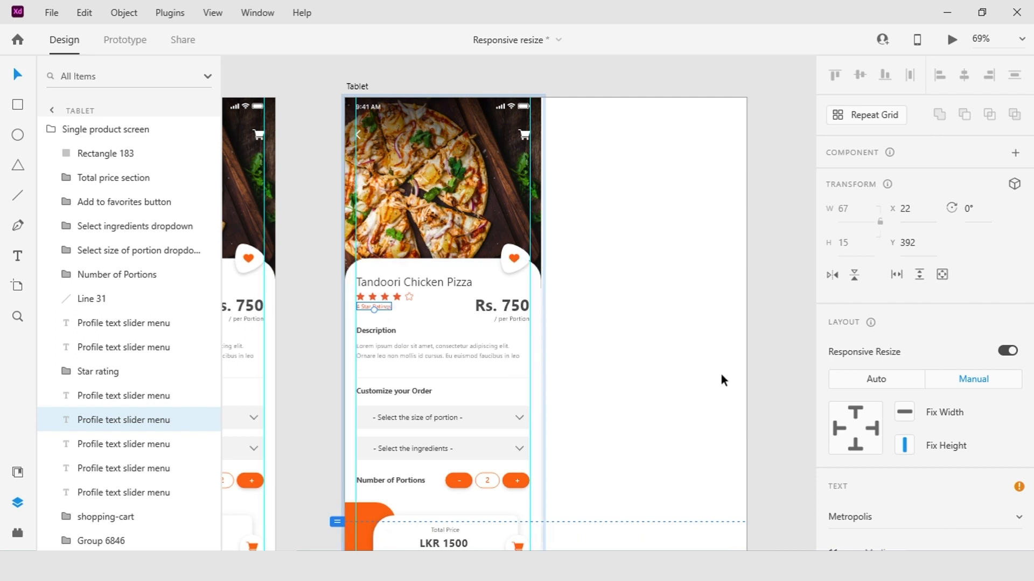
left_click(838, 434)
left_click(509, 319)
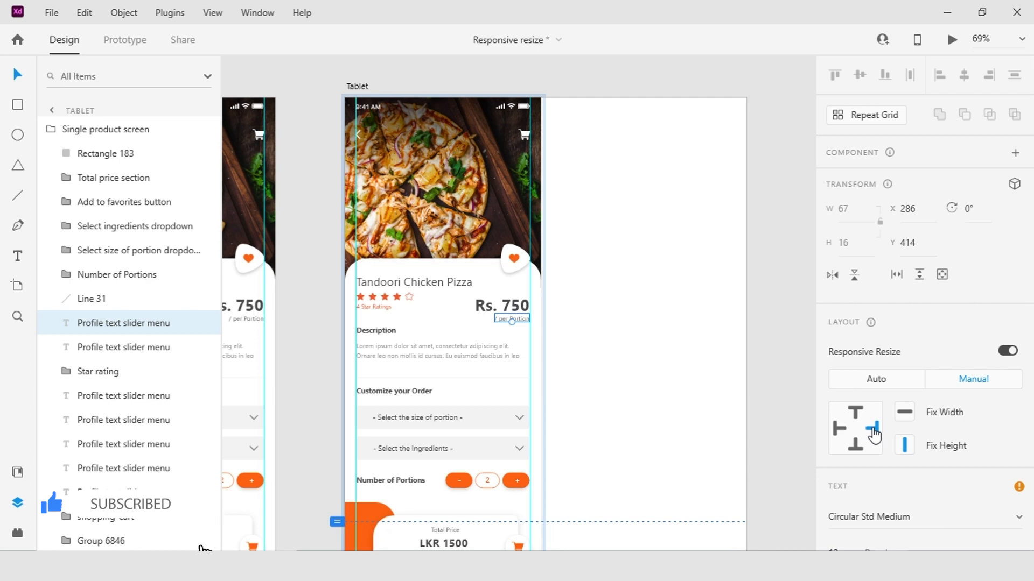
left_click(390, 347)
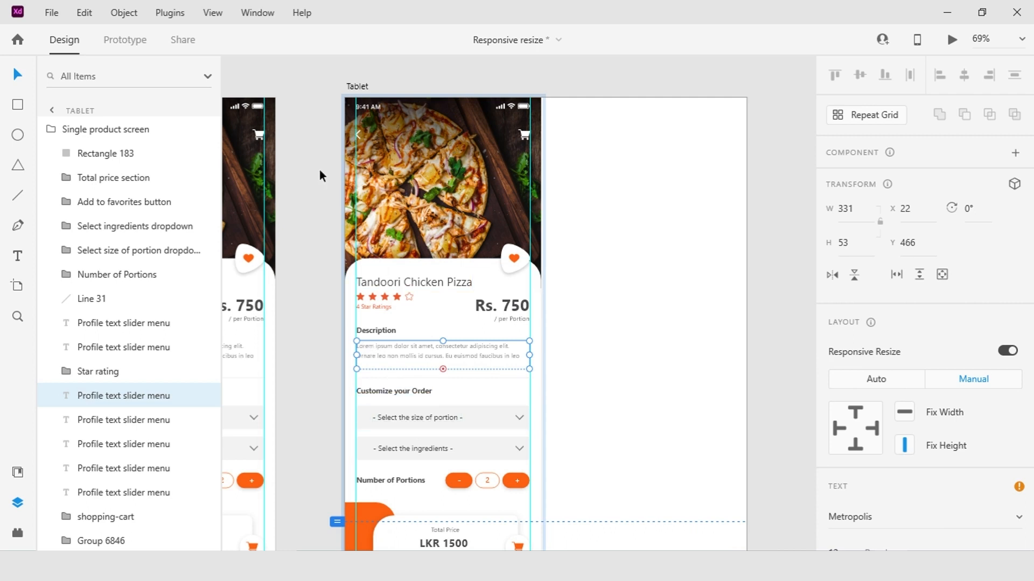
left_click(392, 387)
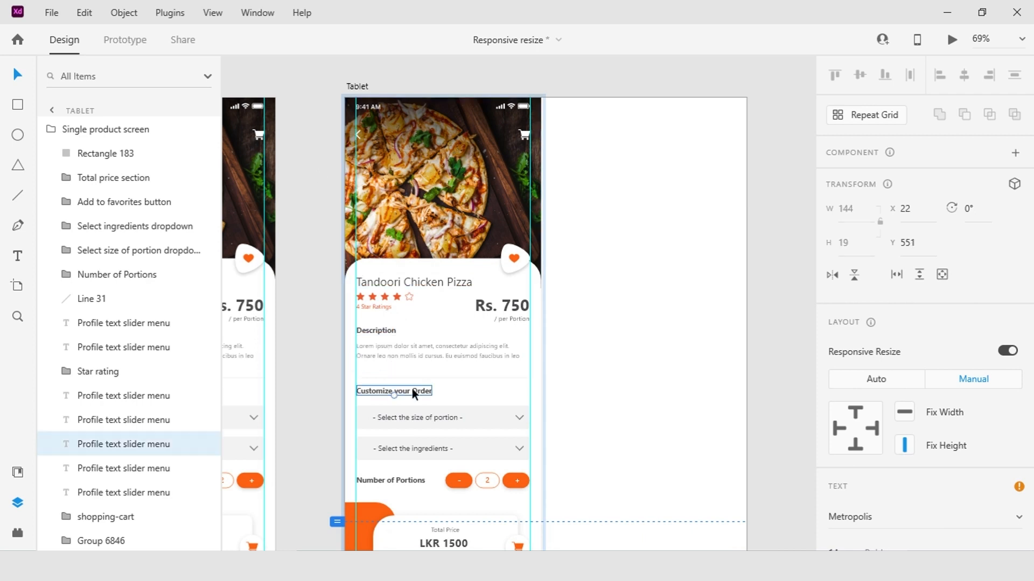
left_click(838, 429)
left_click(306, 155)
Step: Try widening the product screen group again to test the text constraints, and undo the change
left_click_drag(320, 90, 571, 541)
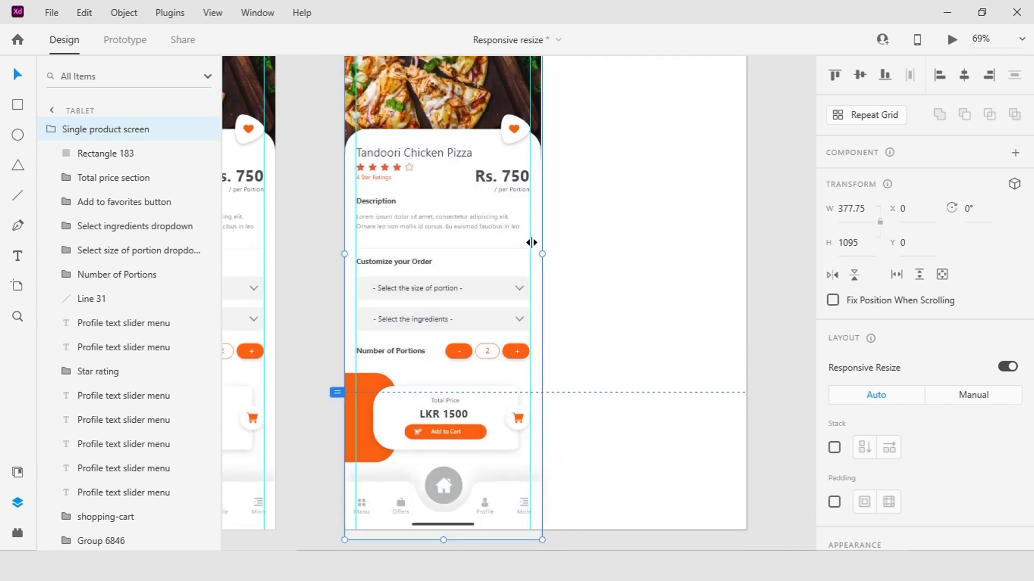
scroll(554, 224, "down", 2)
left_click_drag(555, 270, 681, 335)
key("ctrl+z")
Step: Fix the pizza title, star rating, and the Description and "Customize your Order" headings to the left edge
scroll(423, 211, "up", 3)
left_click(435, 261)
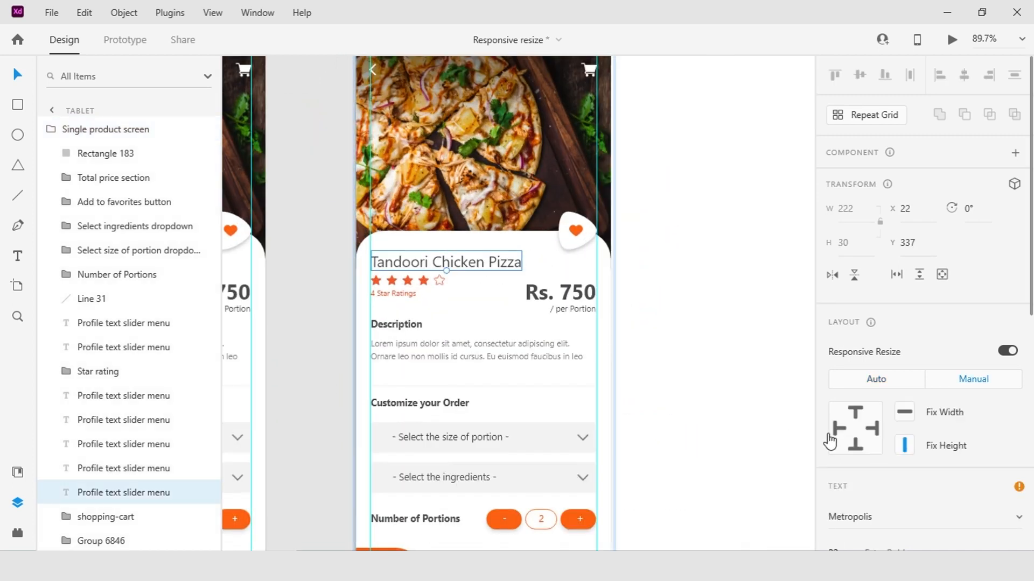
left_click(404, 324)
left_click(450, 261)
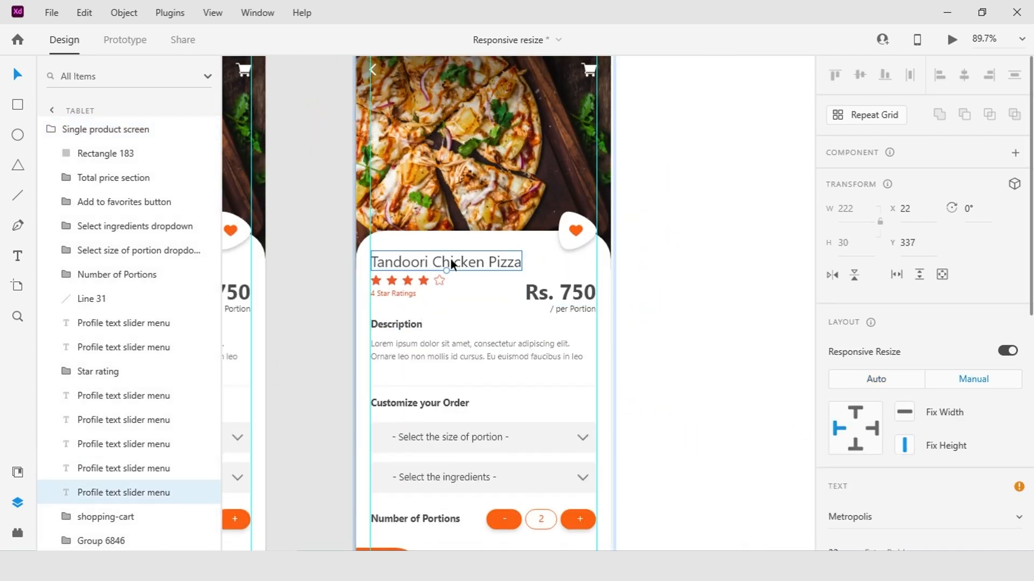
left_click(399, 281)
left_click(481, 356)
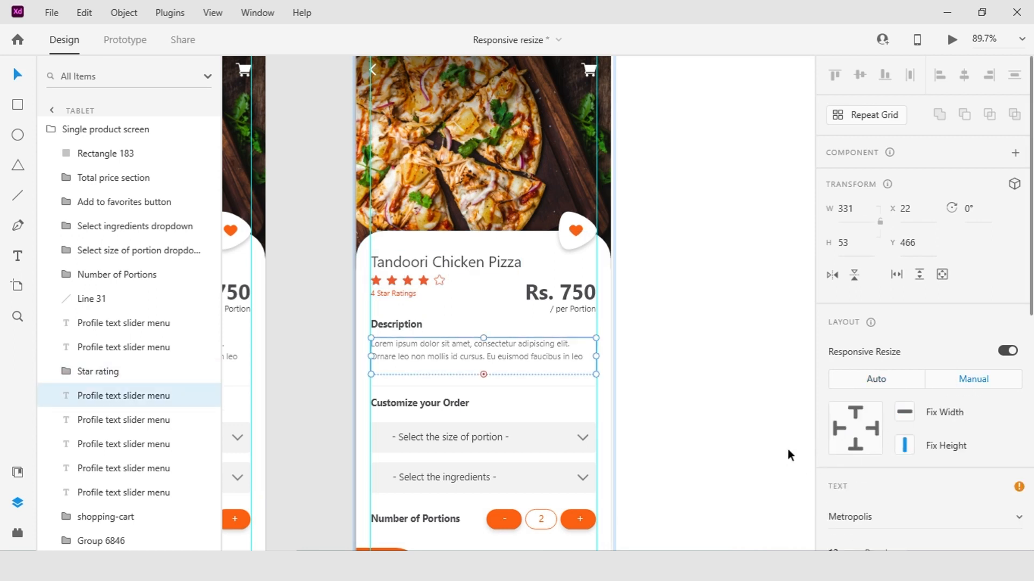
left_click(443, 404)
Step: Set the Number of Portions buttons to manual responsive resize, fixed to the right edge with fixed width and height
double_click(589, 523)
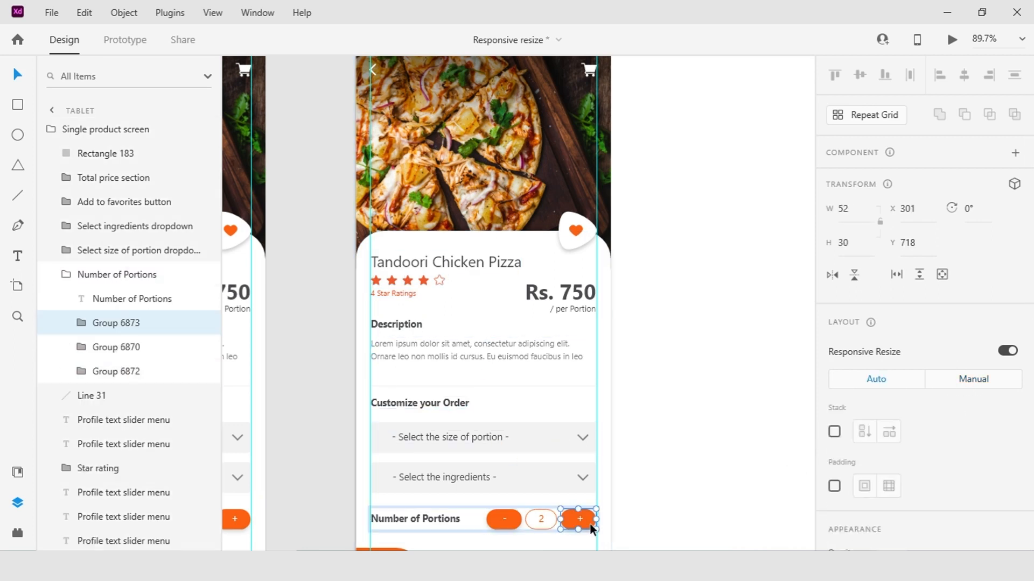
left_click(969, 379)
left_click(550, 523)
left_click(963, 380)
left_click(872, 429)
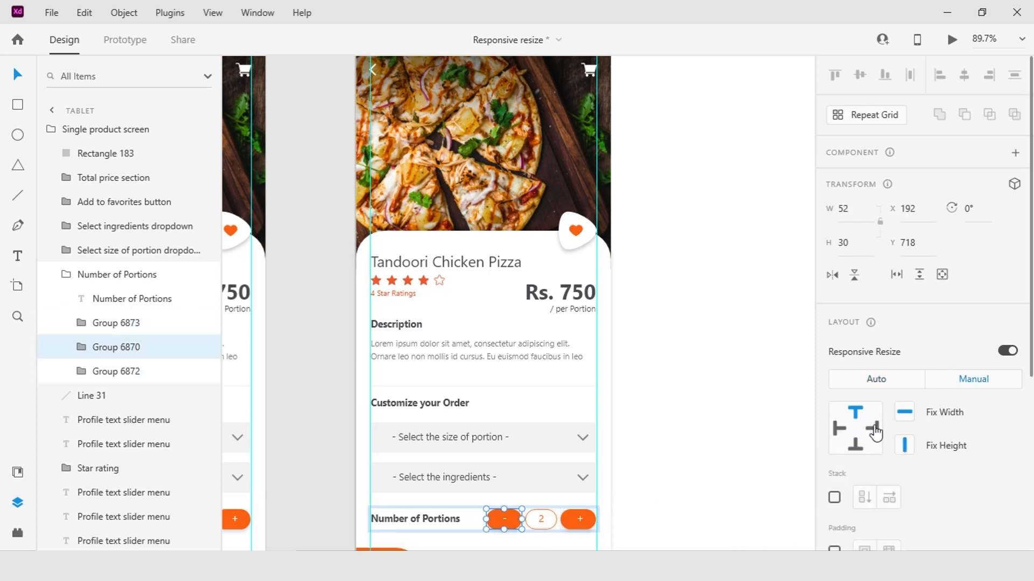
double_click(586, 523)
left_click(904, 412)
left_click(904, 445)
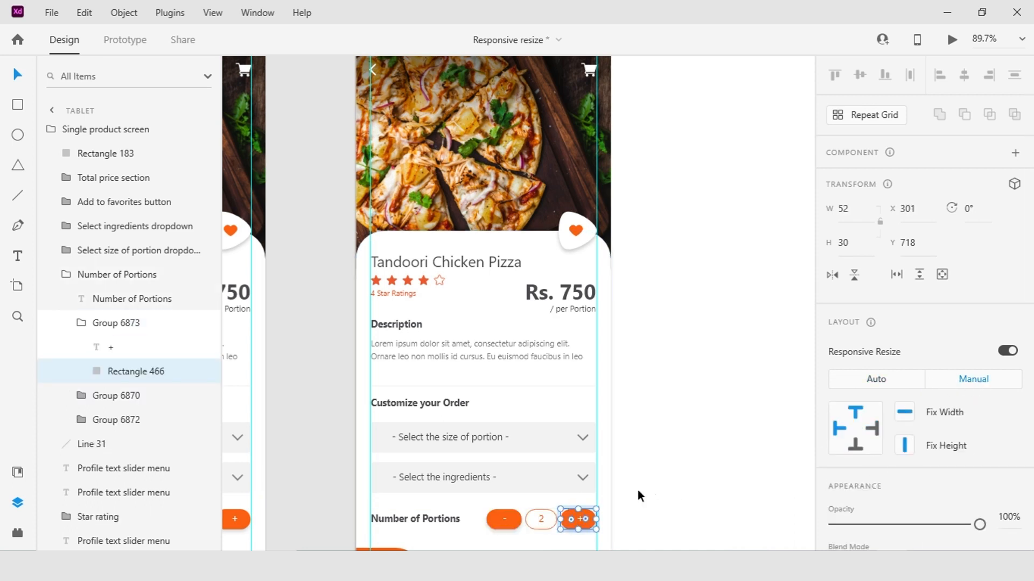
Step: Test the portion buttons' constraints by stretching the product screen group to about 776 wide, and undo the resize
scroll(760, 459, "down", 3)
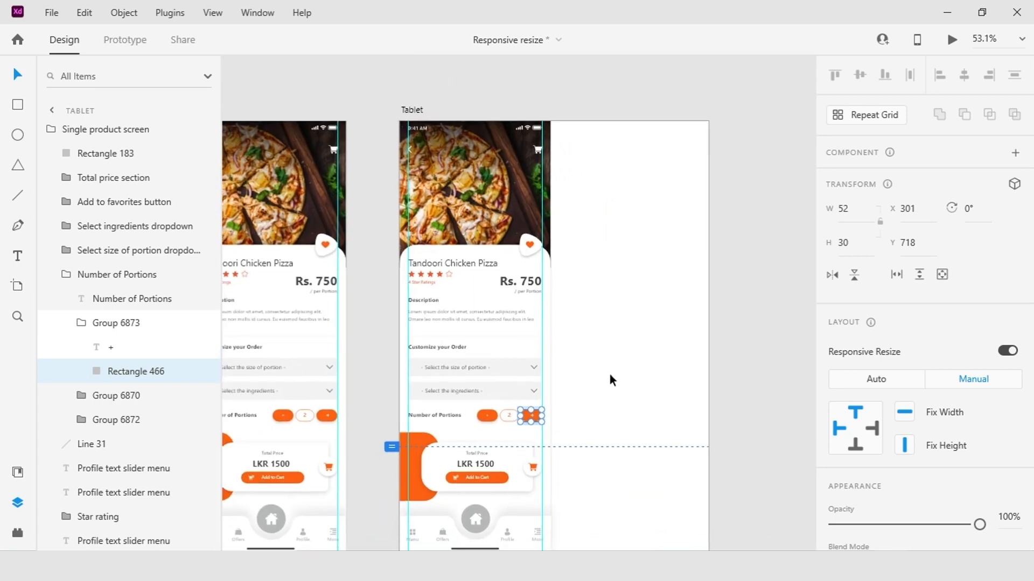
left_click_drag(372, 97, 579, 463)
scroll(578, 463, "down", 1)
left_click_drag(537, 296, 695, 339)
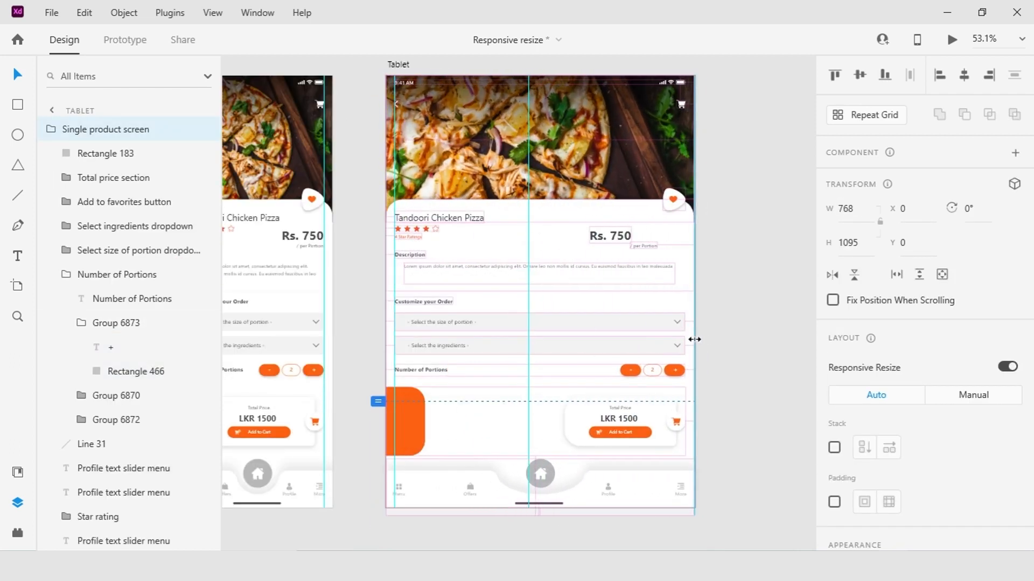
mouse_move(695, 339)
left_mouse_down()
mouse_move(671, 353)
mouse_move(698, 353)
left_mouse_up()
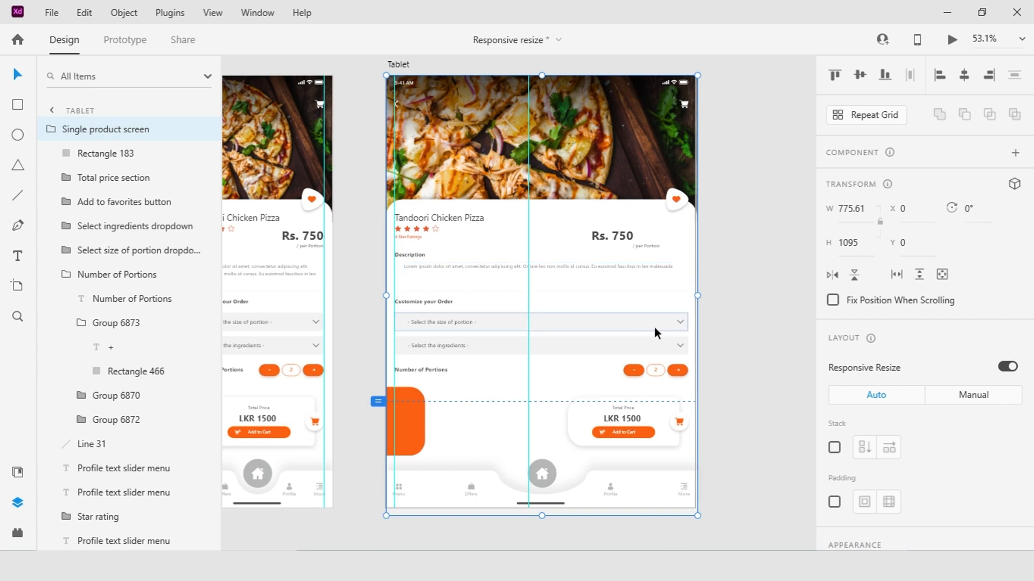
left_click_drag(744, 334, 763, 348)
key("ctrl+z")
Step: Fix the description paragraph to the left edge and the "Rs. 750" and "/ per Portion" texts to the right edge
double_click(451, 278)
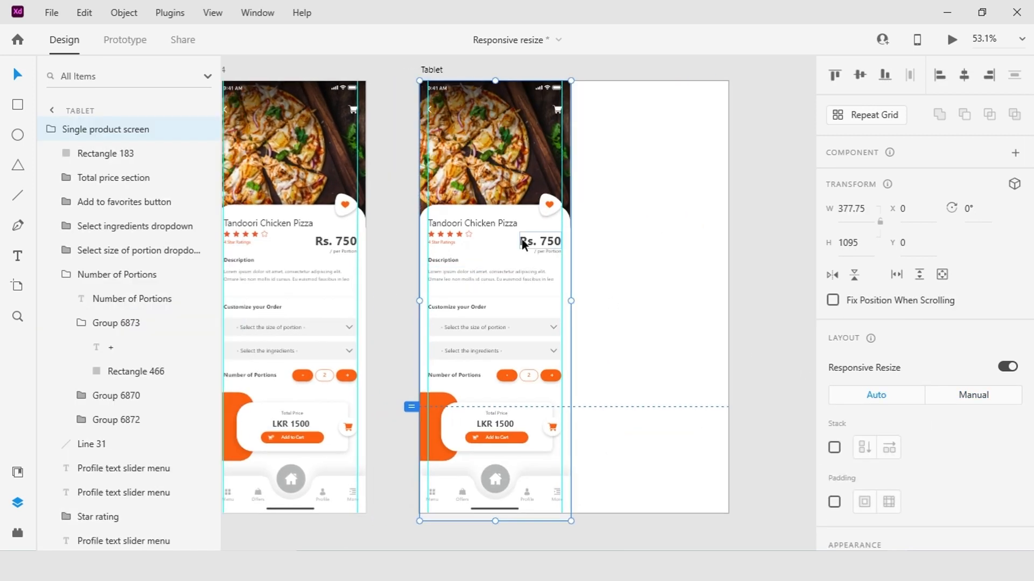
double_click(523, 240)
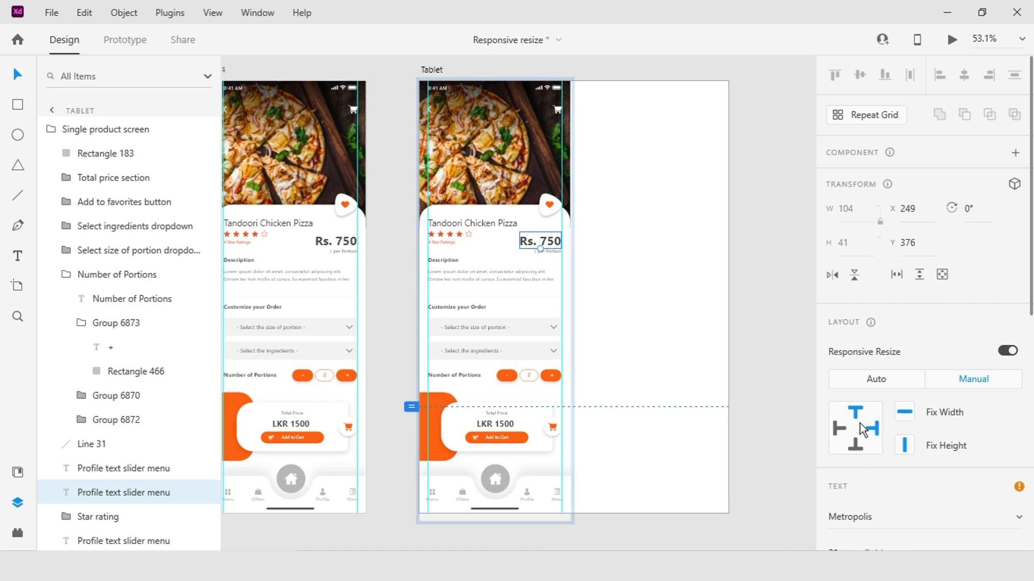
left_click(549, 252)
Step: Stretch the product screen group to the full width of the Tablet artboard and deselect it
left_click_drag(403, 65, 609, 520)
left_click_drag(562, 323, 727, 334)
left_click(760, 441)
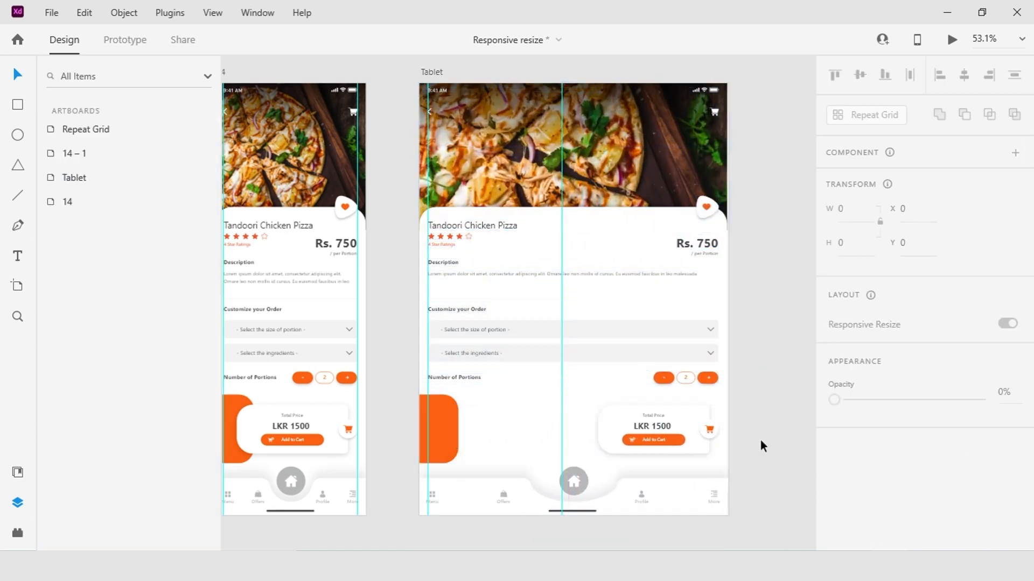
Step: Stretch the orange shape on the Tablet artboard horizontally until its right edge tucks behind the Total Price card
left_click(444, 439)
left_click_drag(457, 431, 617, 462)
left_click(775, 442)
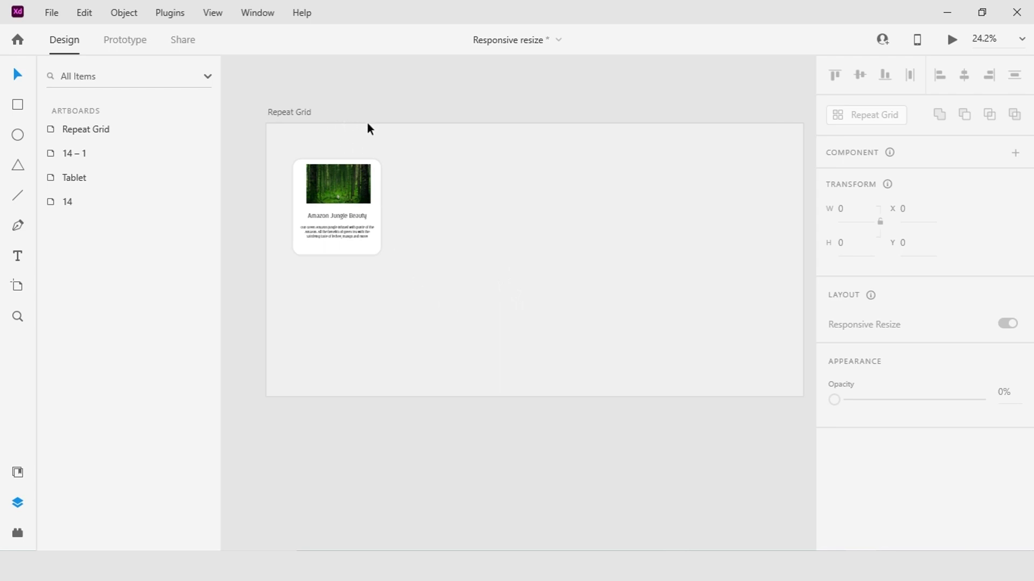
Step: Group the forest card's image, title, description and background tile, and name the group "Tile Products"
left_click(377, 210)
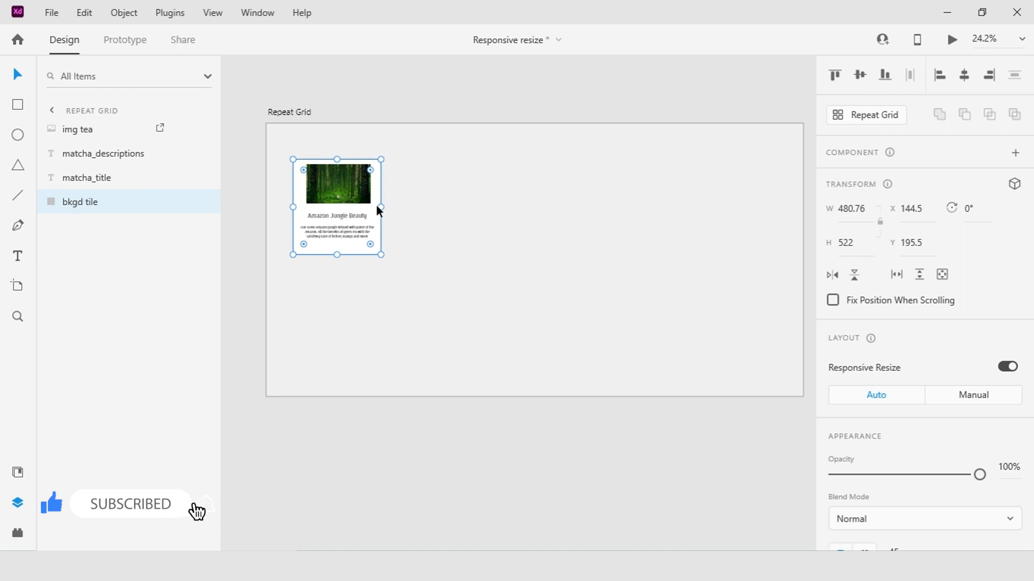
left_click(79, 134, "shift")
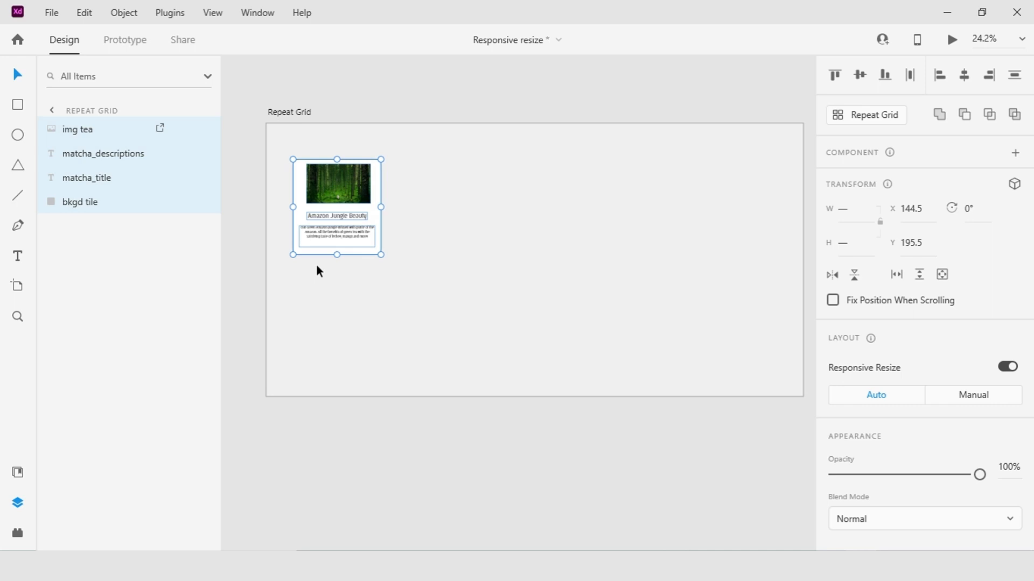
key("ctrl+g")
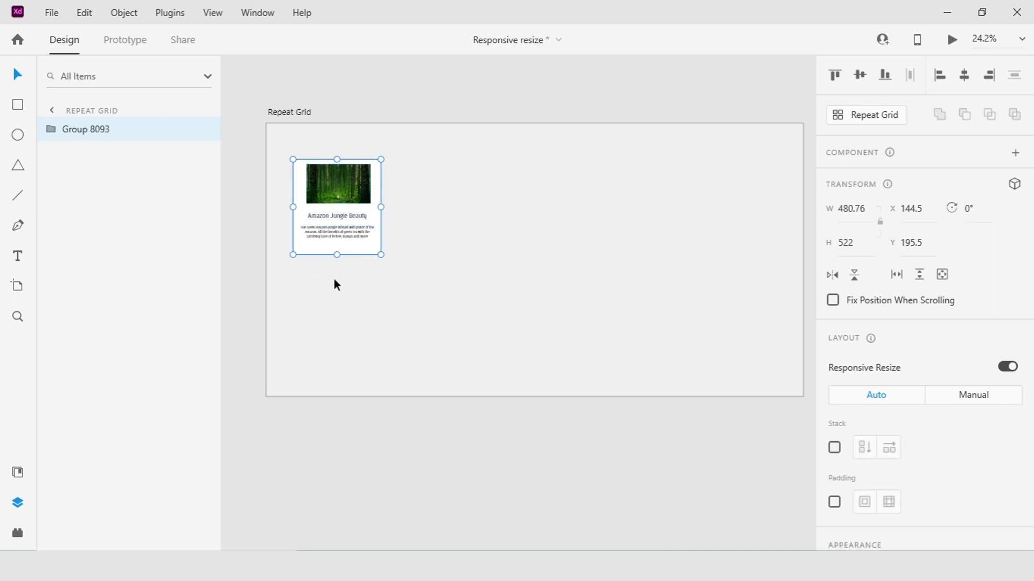
double_click(74, 132)
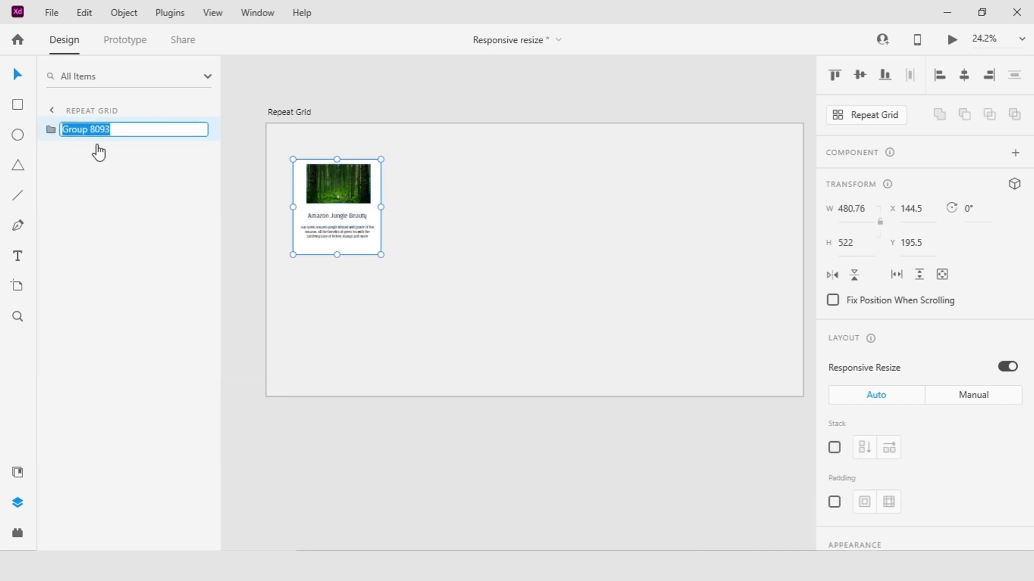
type("Tile")
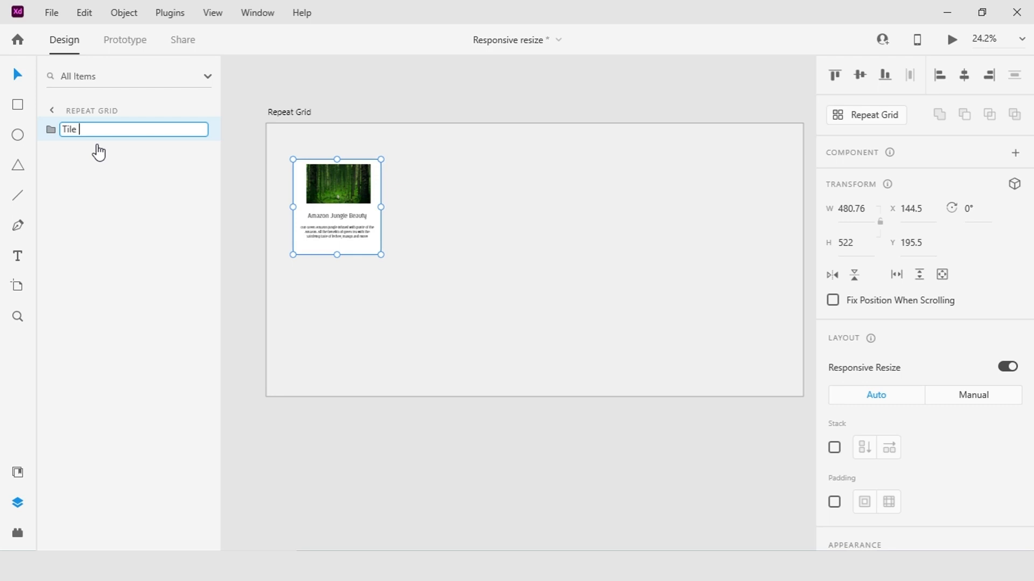
type(" Products")
left_click(417, 176)
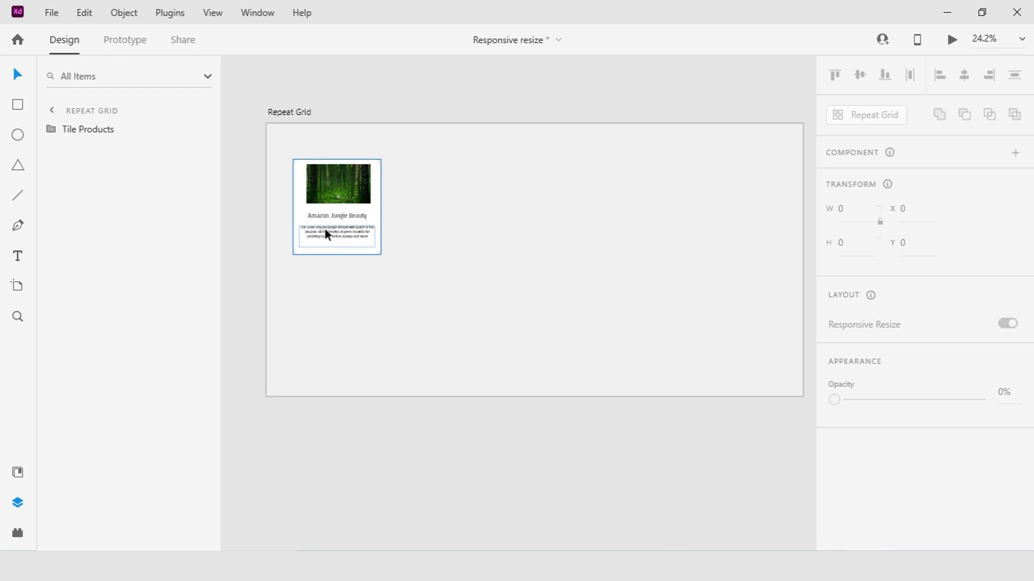
Step: Enable padding on the Tile Products group
left_click(345, 214)
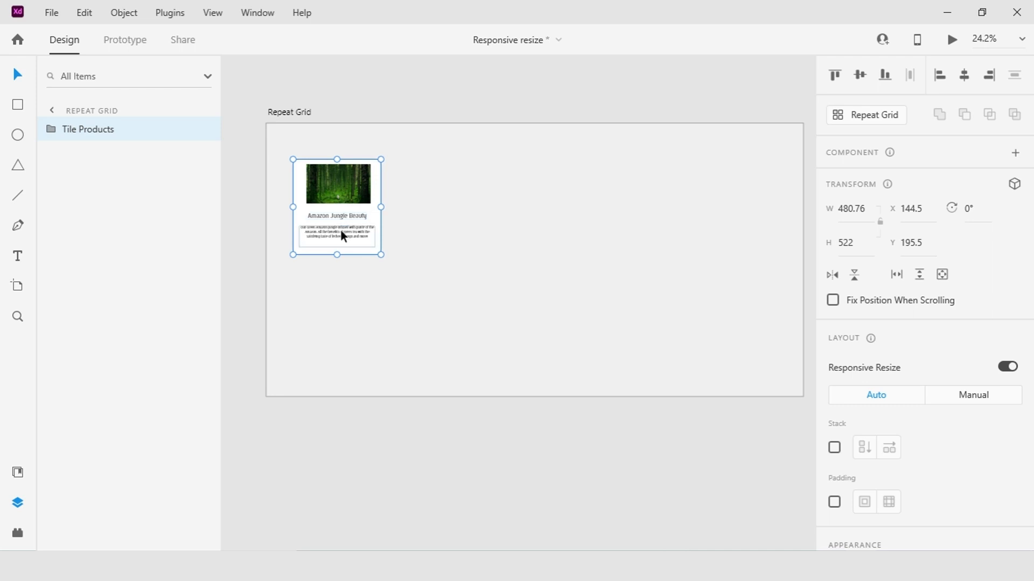
scroll(913, 374, "down", 3)
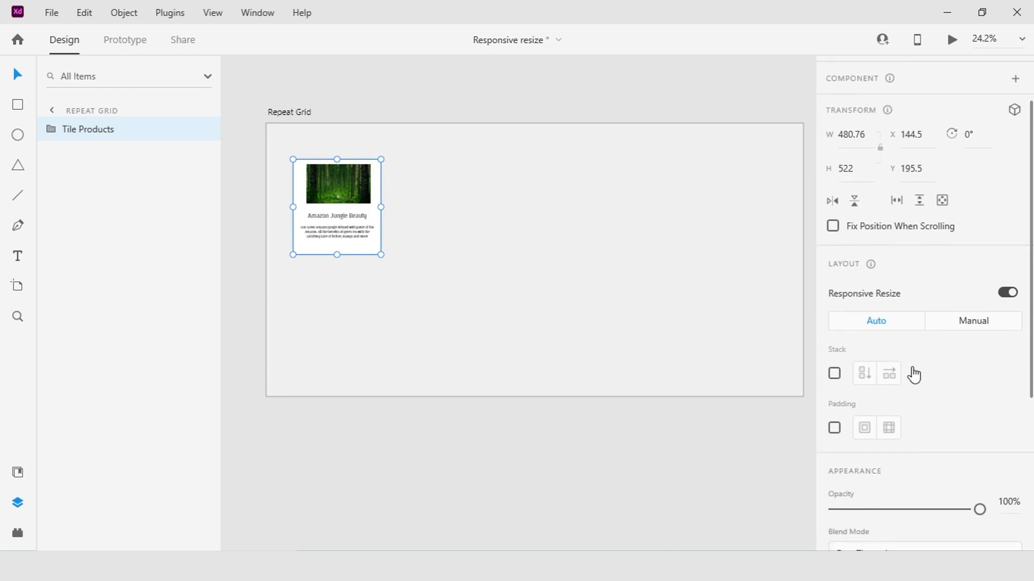
left_click(835, 354)
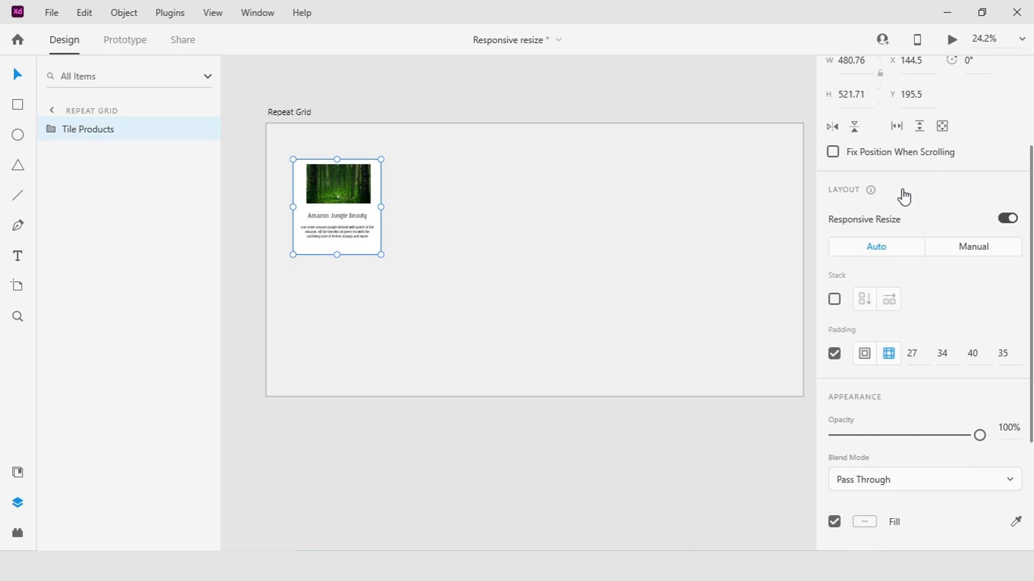
Step: Convert the Tile Products group into a repeat grid and extend it to three columns and two rows
scroll(904, 196, "up", 3)
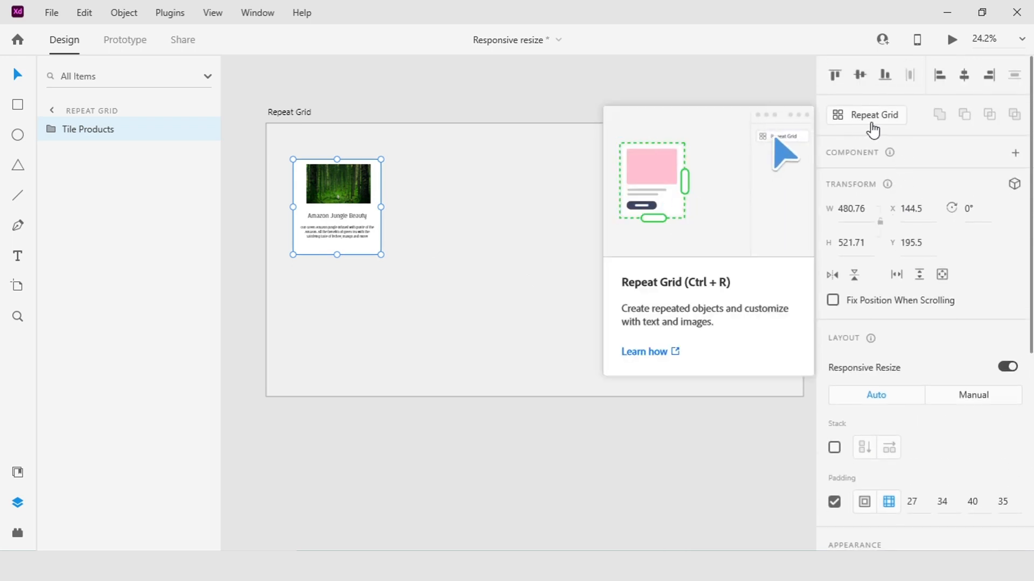
left_click(883, 122)
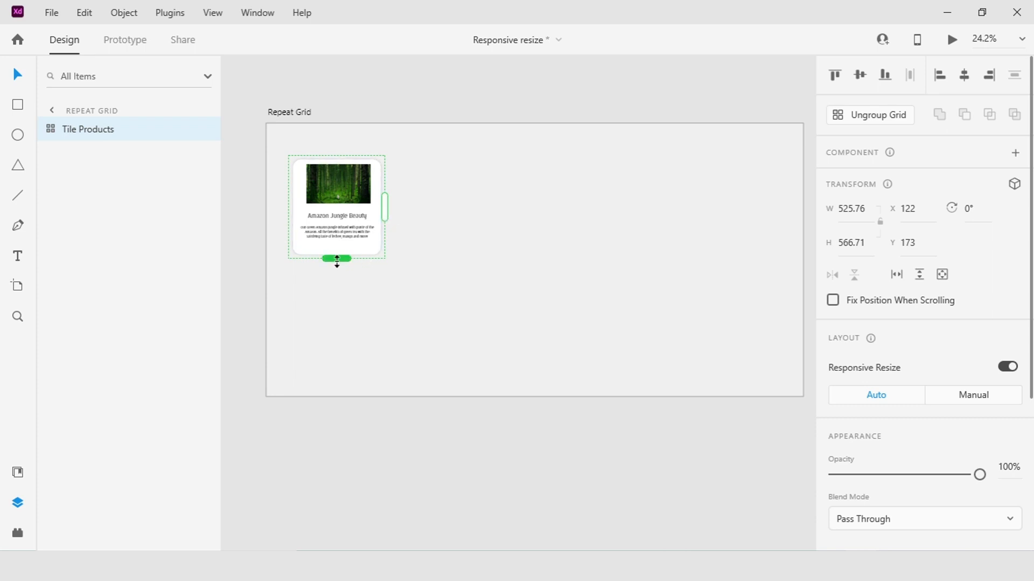
left_click_drag(337, 261, 337, 373)
left_click_drag(385, 265, 591, 288)
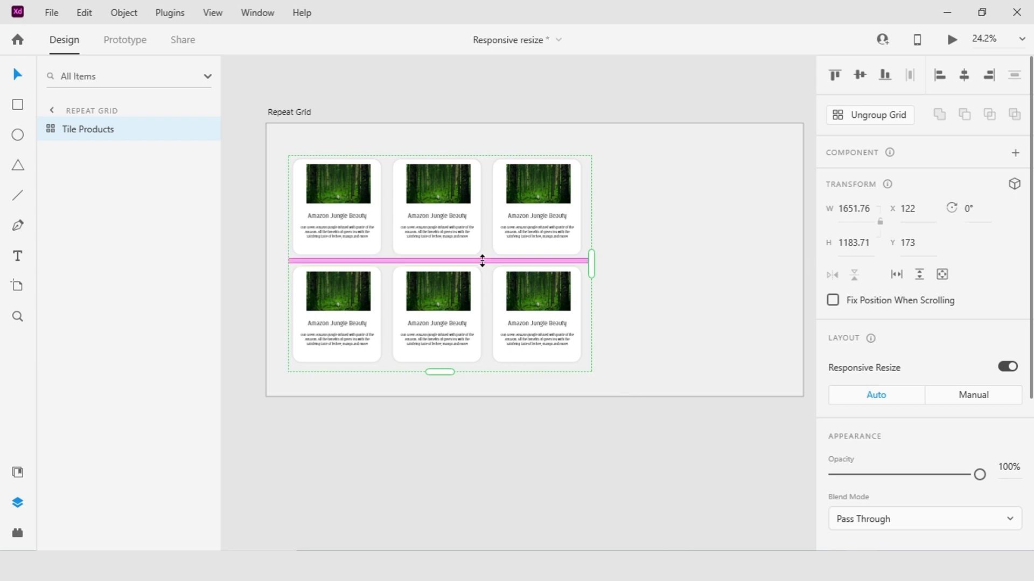
Step: Widen the column and row gaps between the tiles in the repeat grid
left_click_drag(487, 234, 488, 234)
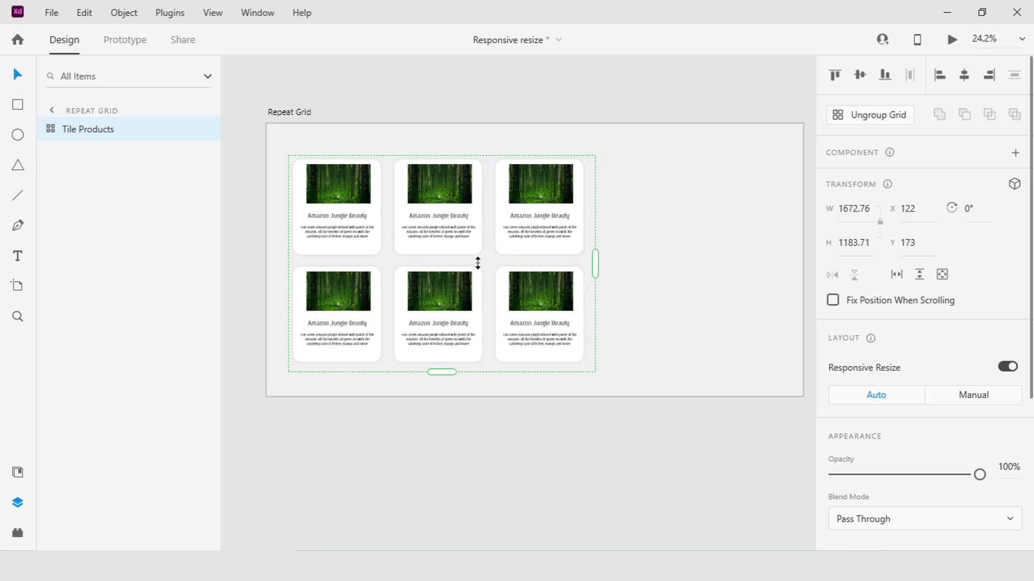
left_click_drag(480, 261, 482, 264)
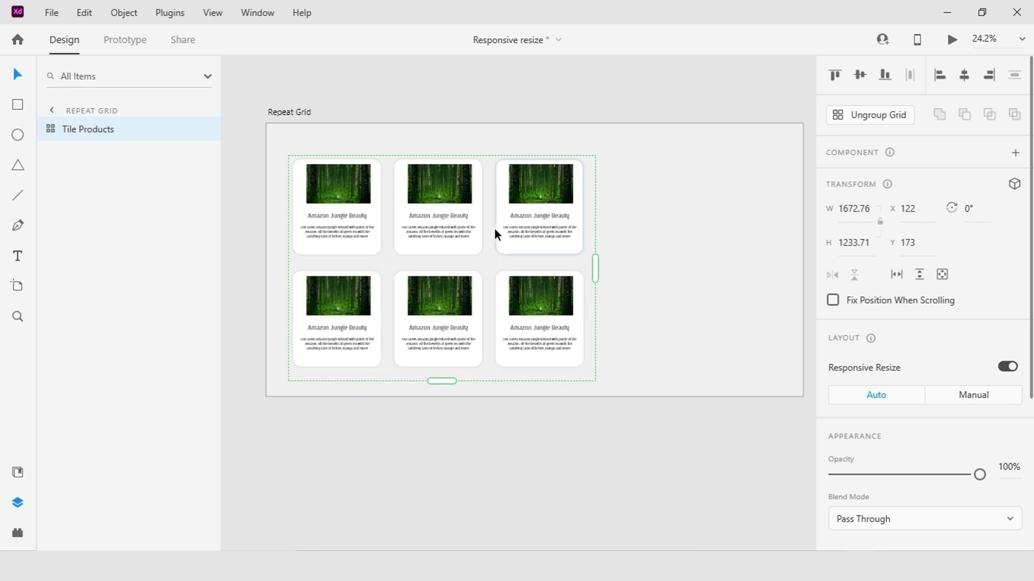
key("ctrl+3")
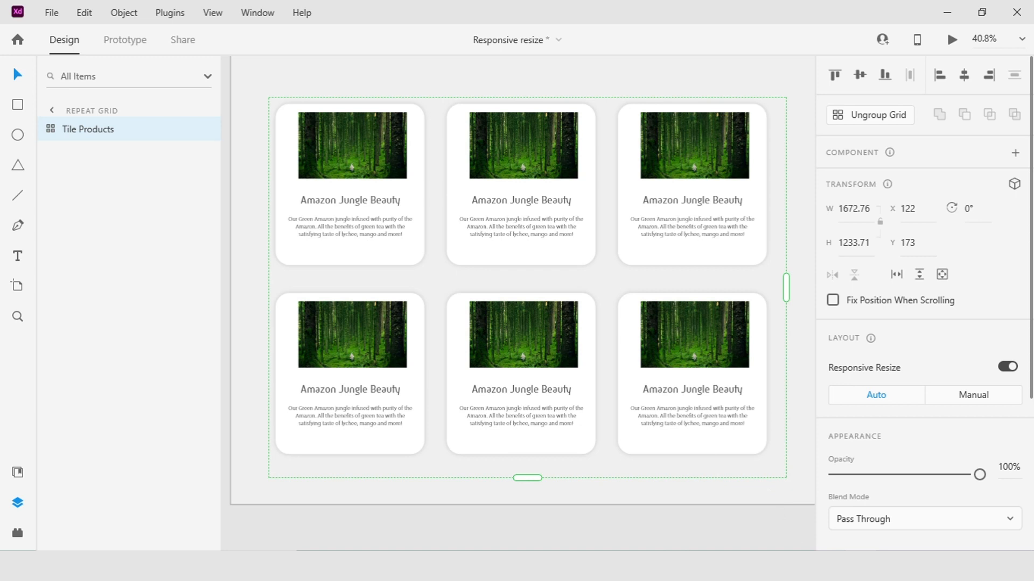
Step: Switch to the "images & text" folder in File Explorer and review the contents of title.txt and descriptions.txt
key("alt+Tab")
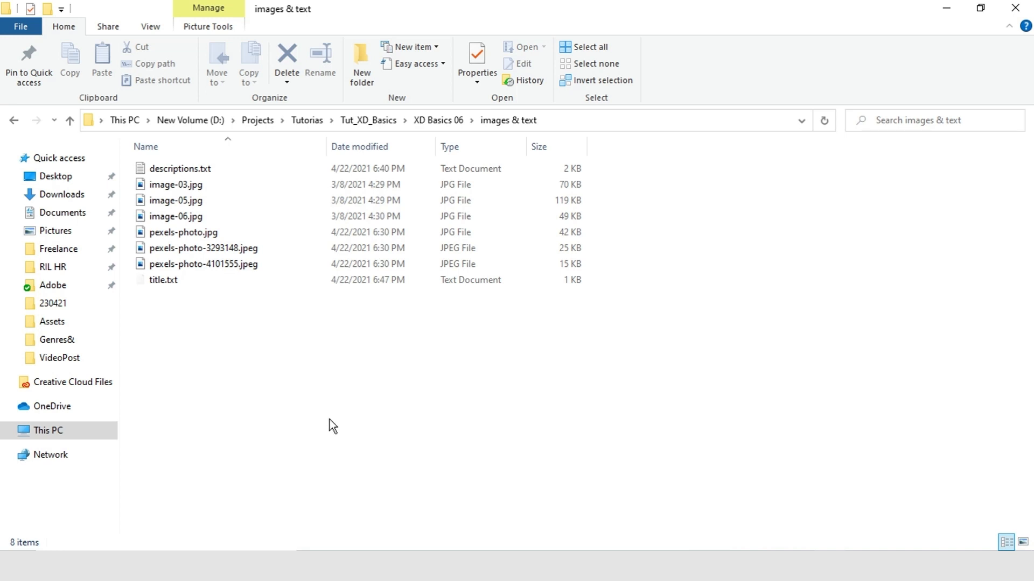
left_click(1023, 542)
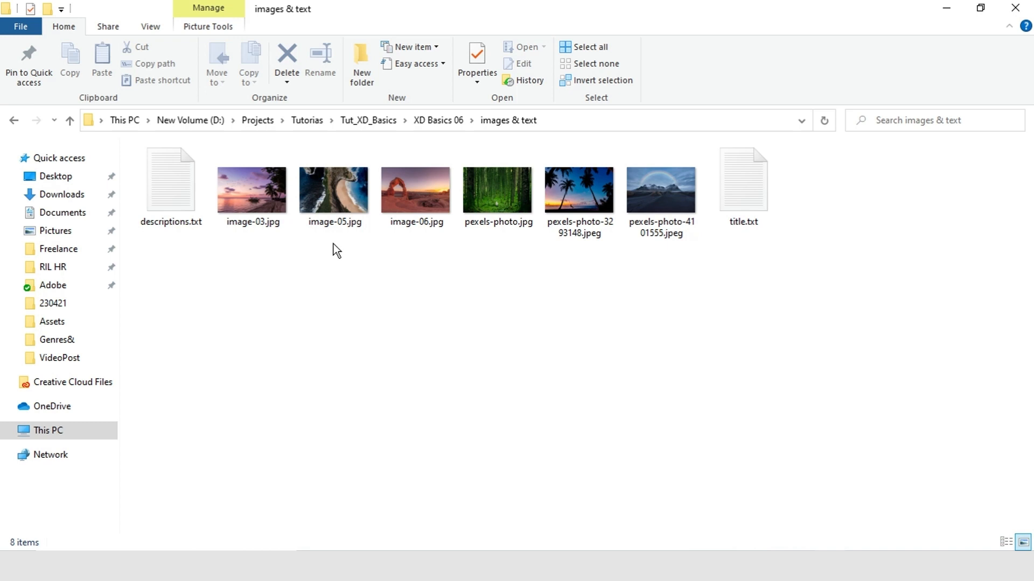
double_click(726, 198)
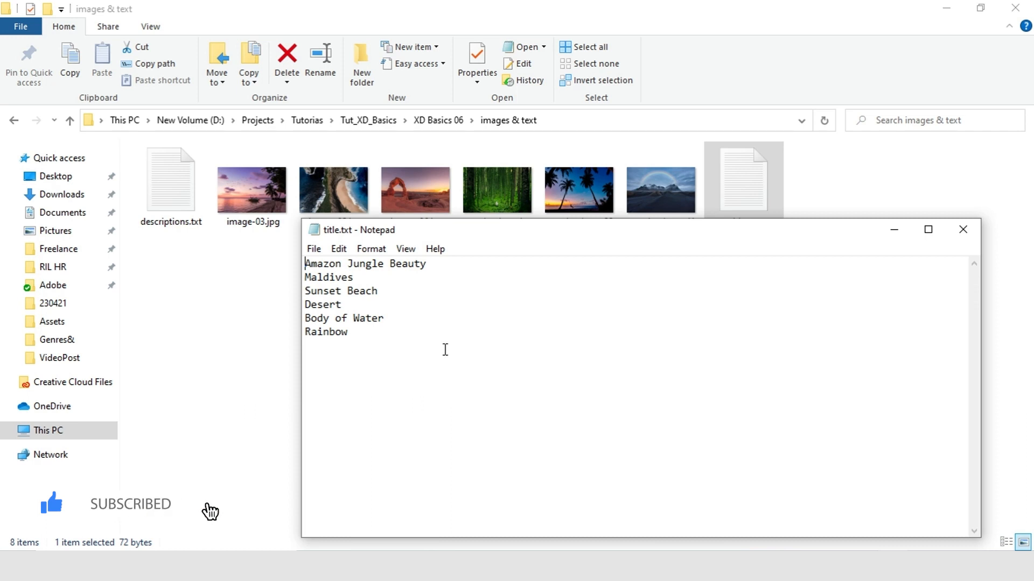
double_click(166, 197)
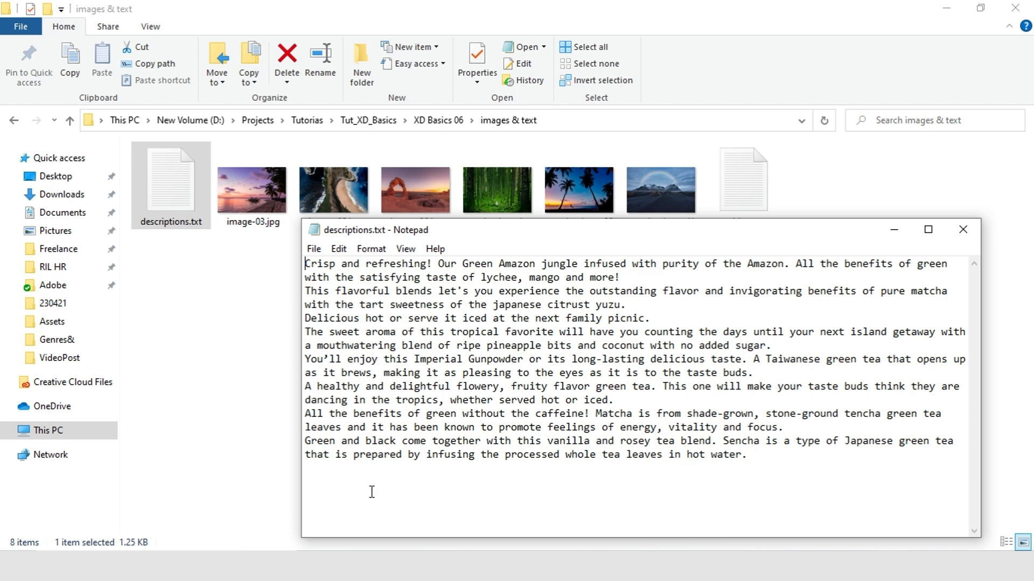
left_click(198, 379)
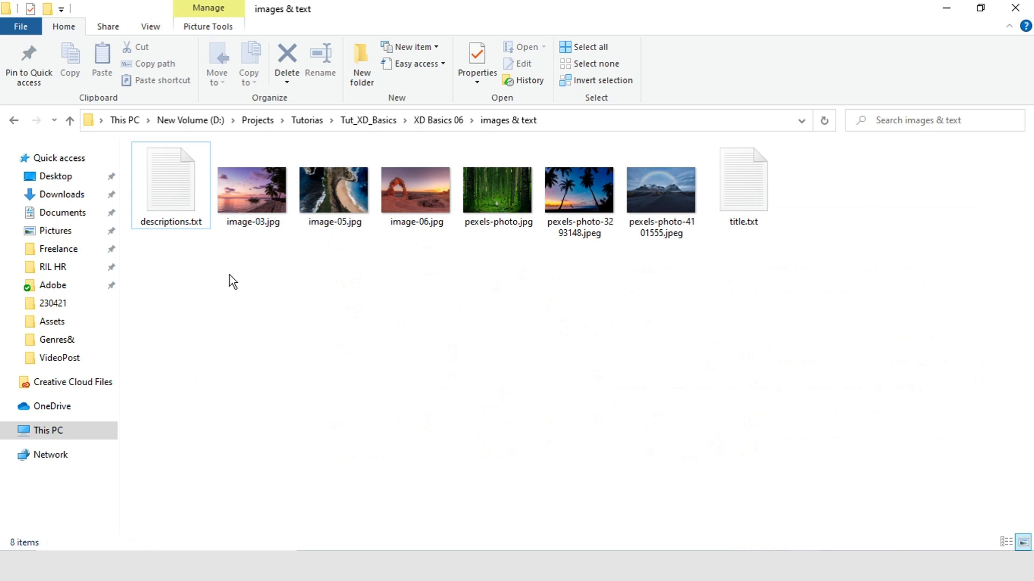
Step: Fill the repeat grid's picture placeholders with the six image files from the folder
left_click_drag(237, 267, 678, 177)
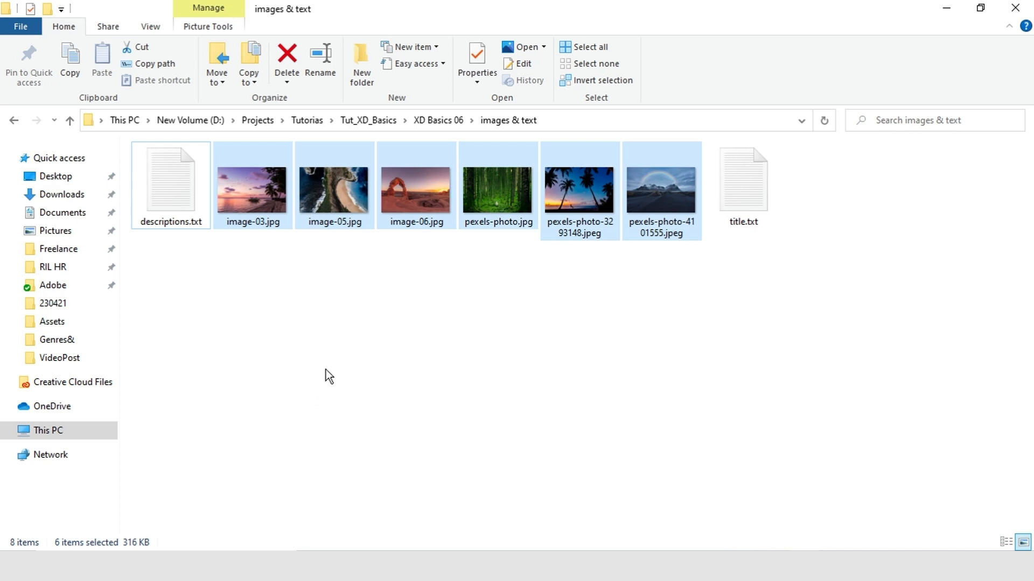
left_click_drag(258, 190, 359, 176)
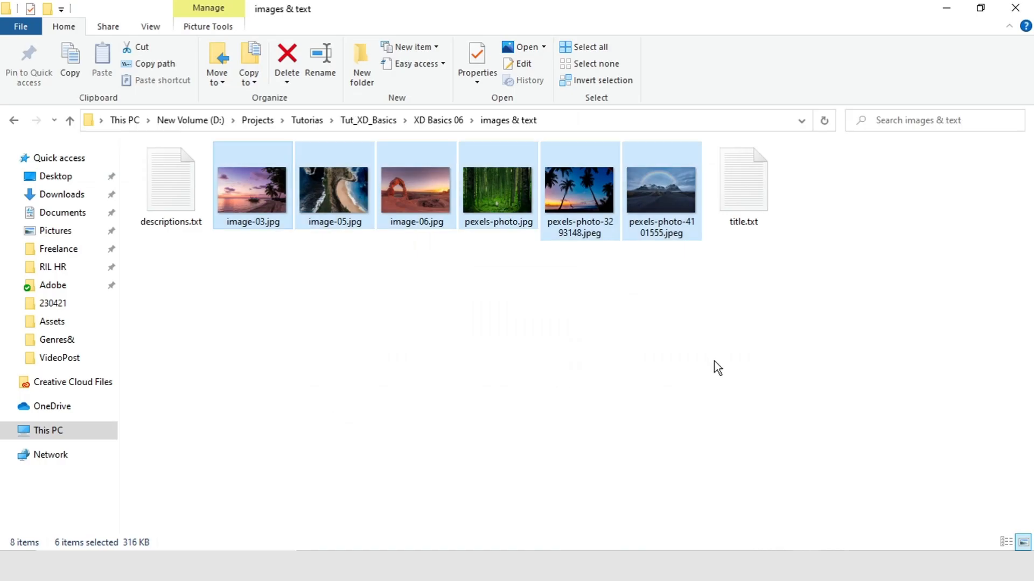
left_click(718, 313)
Step: Populate the grid's titles from title.txt and its description texts from descriptions.txt
left_click_drag(741, 207, 381, 210)
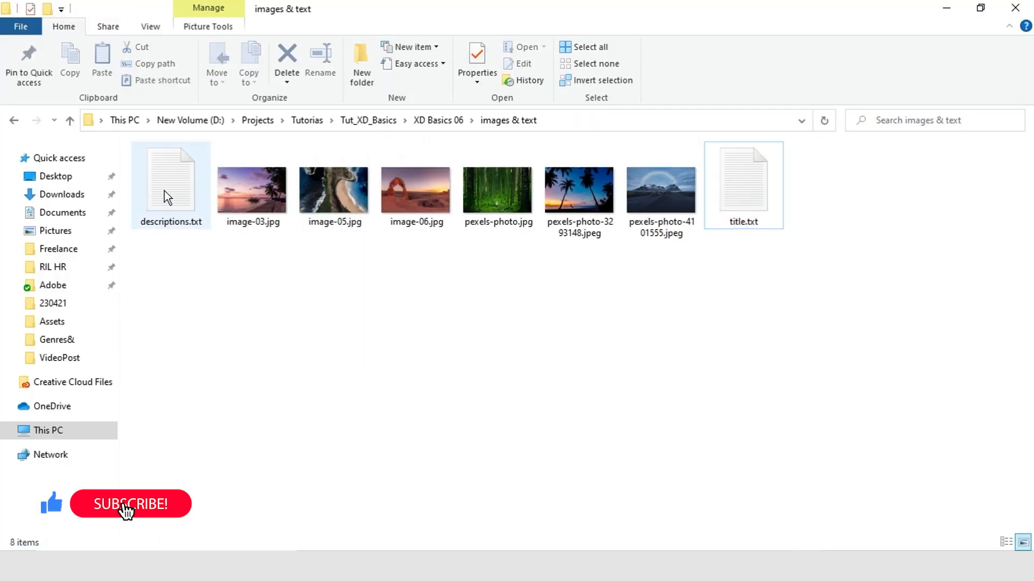
left_click_drag(166, 199, 370, 241)
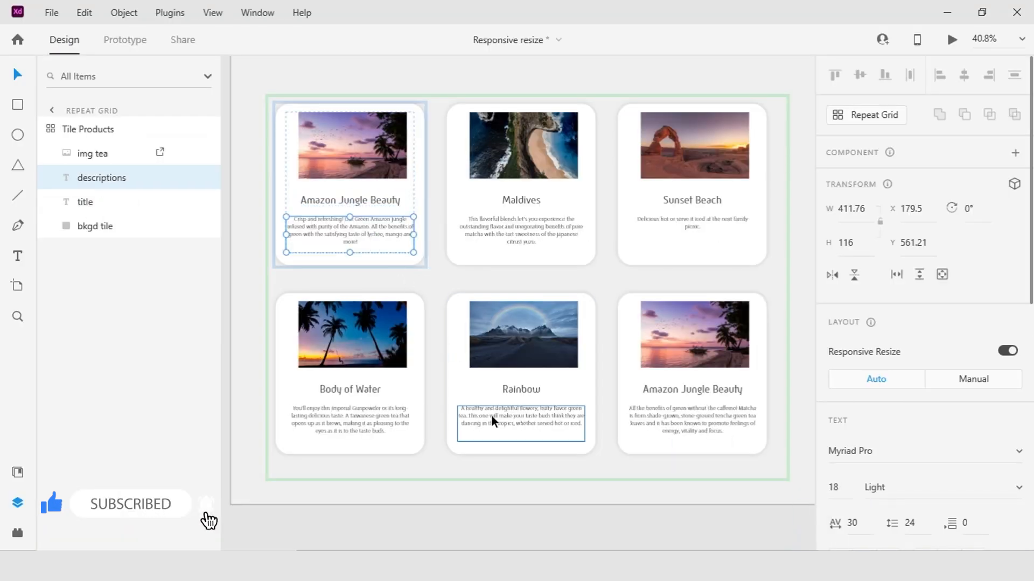
left_click(455, 518)
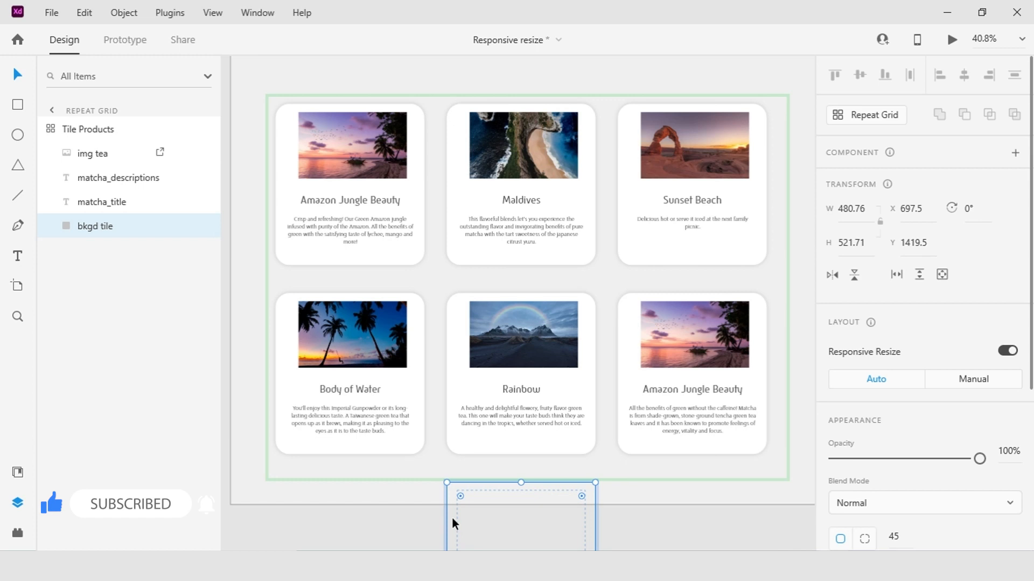
left_click(735, 70)
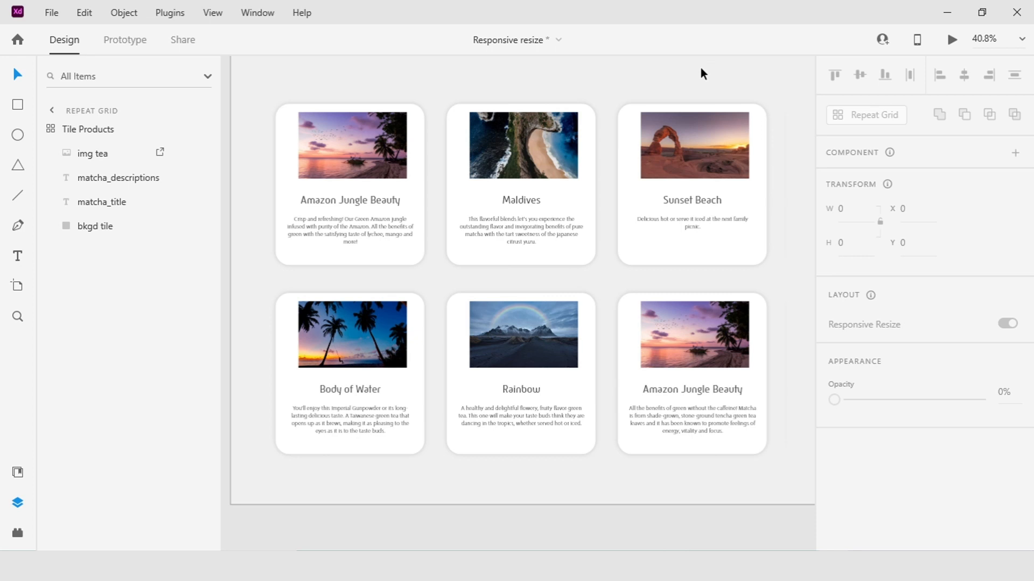
Step: Move the title text inside the first grid tile up to Y 477.13 and deselect it
left_click(359, 200)
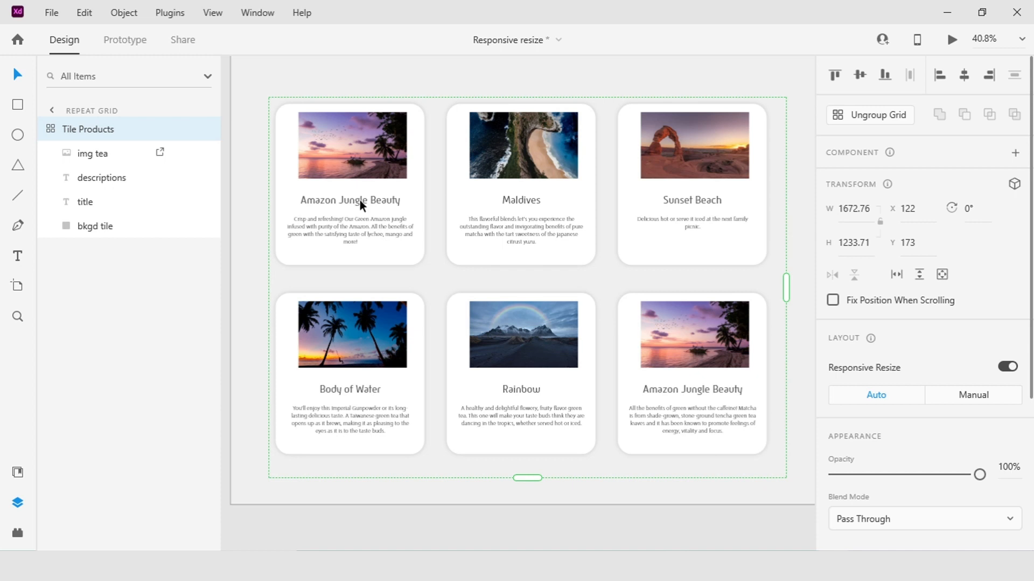
double_click(383, 204)
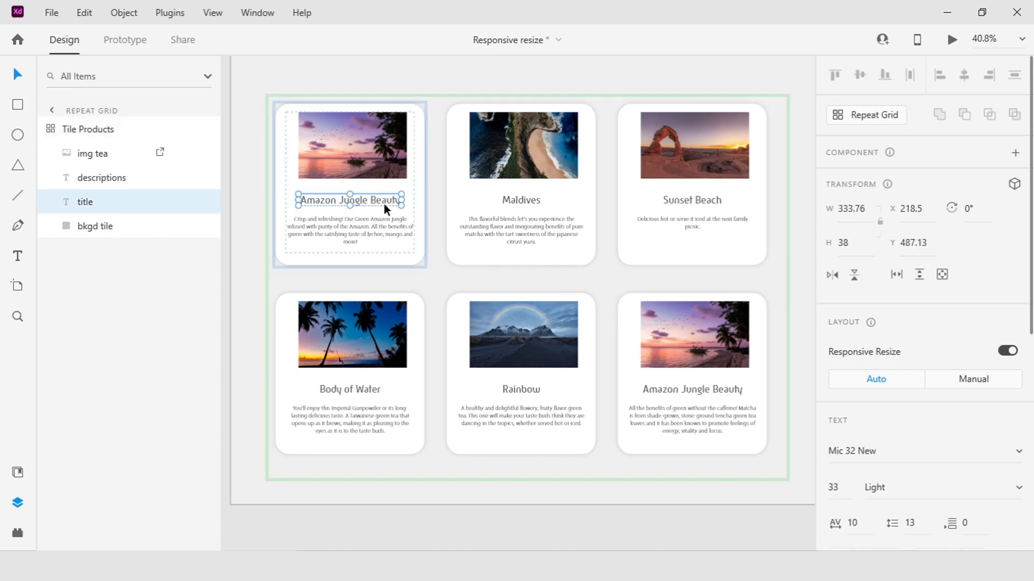
mouse_move(382, 202)
left_mouse_down()
mouse_move(382, 228)
mouse_move(380, 184)
mouse_move(382, 198)
left_mouse_up()
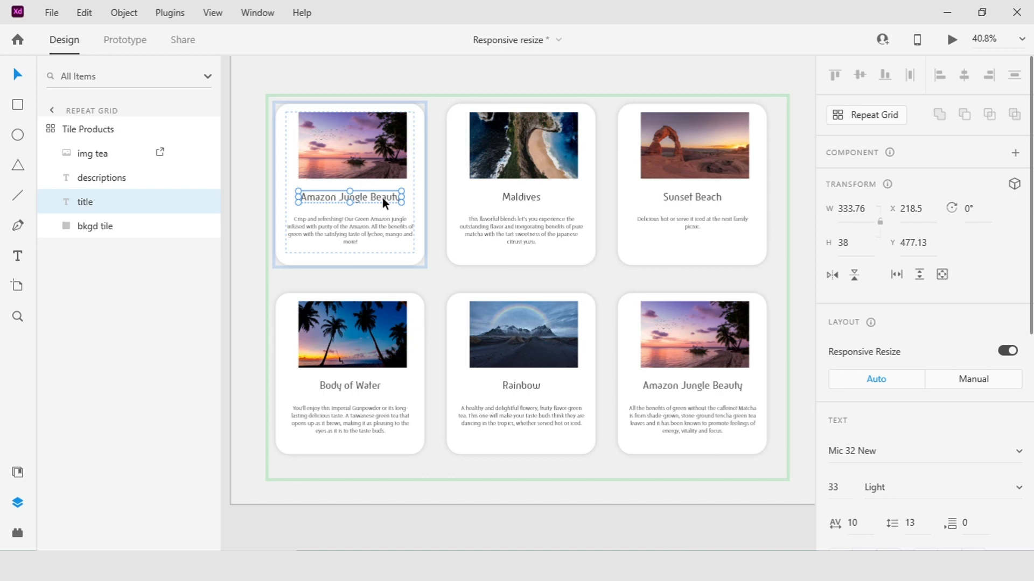
left_click(811, 293)
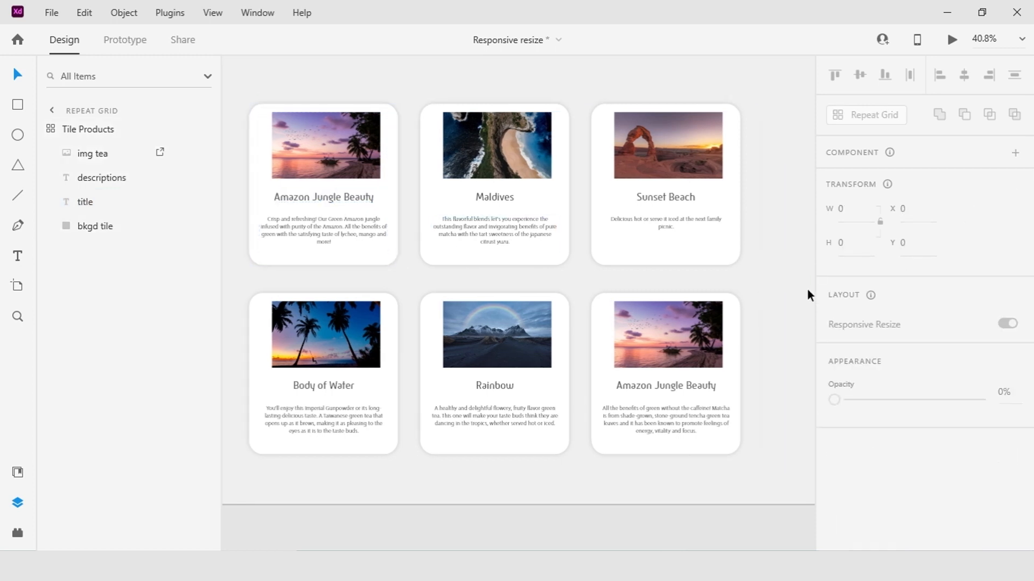
Step: Try ungrouping the repeat grid into separate tiles, and undo it
left_click(730, 231)
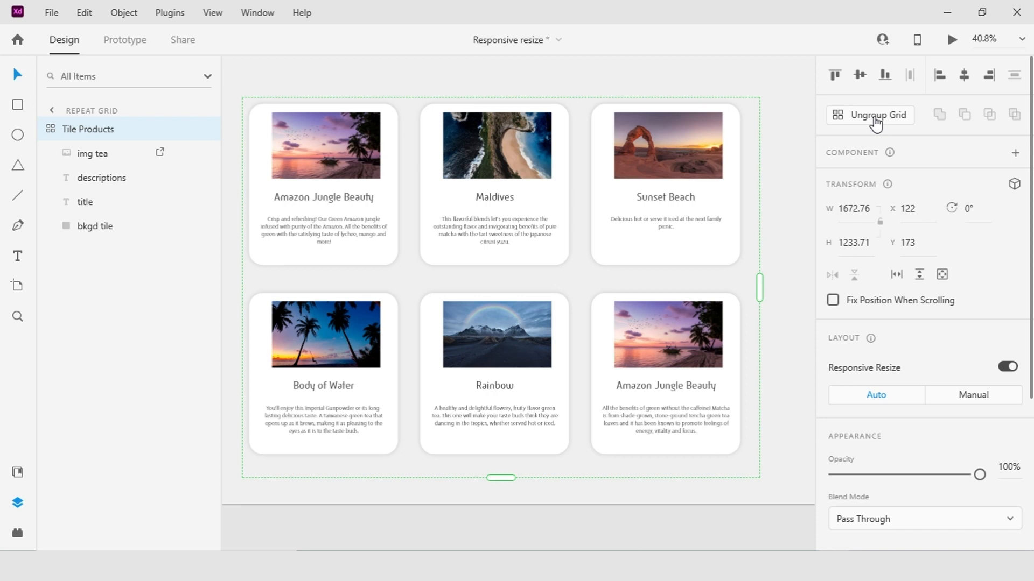
scroll(719, 189, "down", 2)
left_click_drag(778, 222, 685, 242)
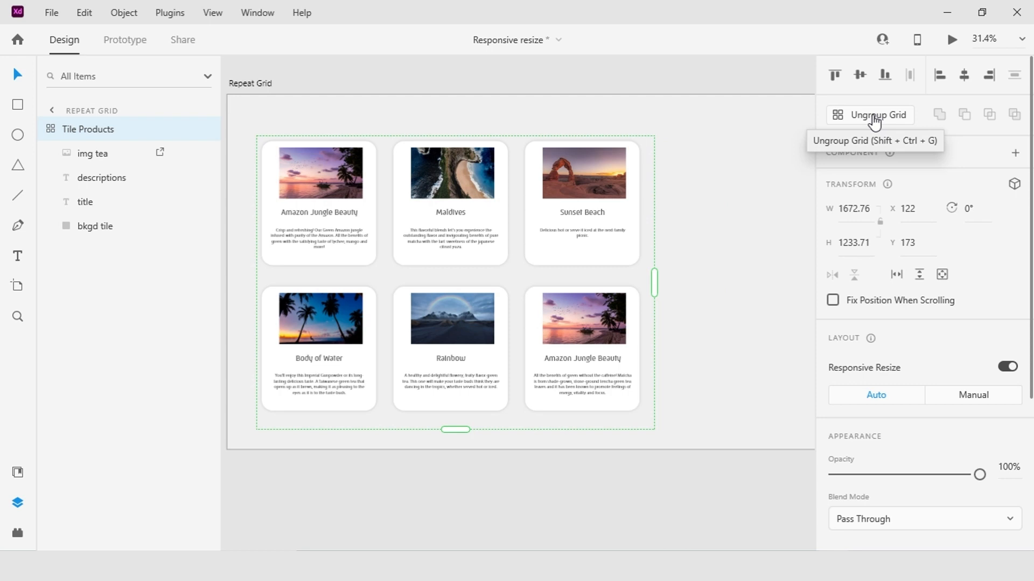
left_click(874, 117)
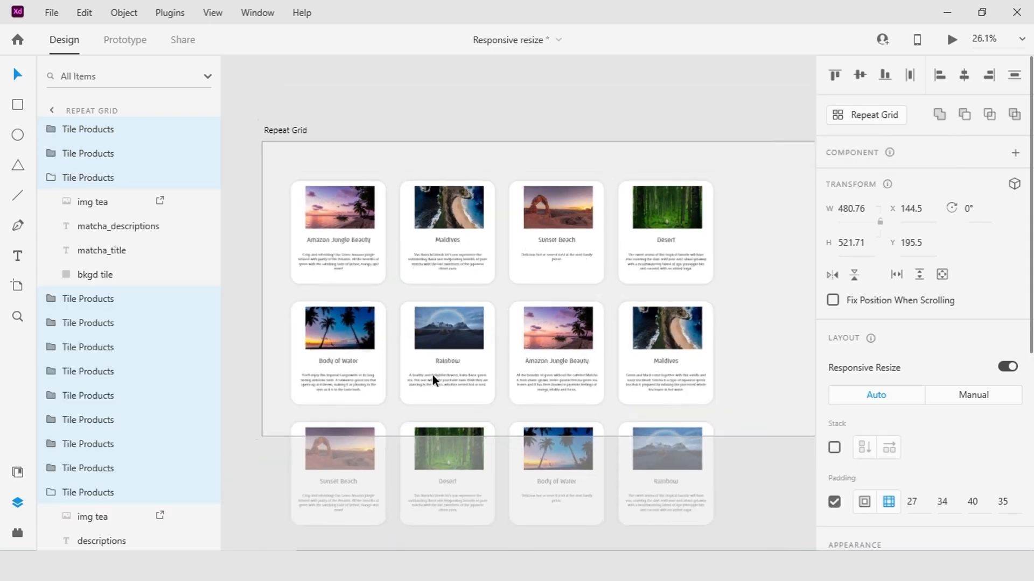
scroll(434, 376, "down", 2)
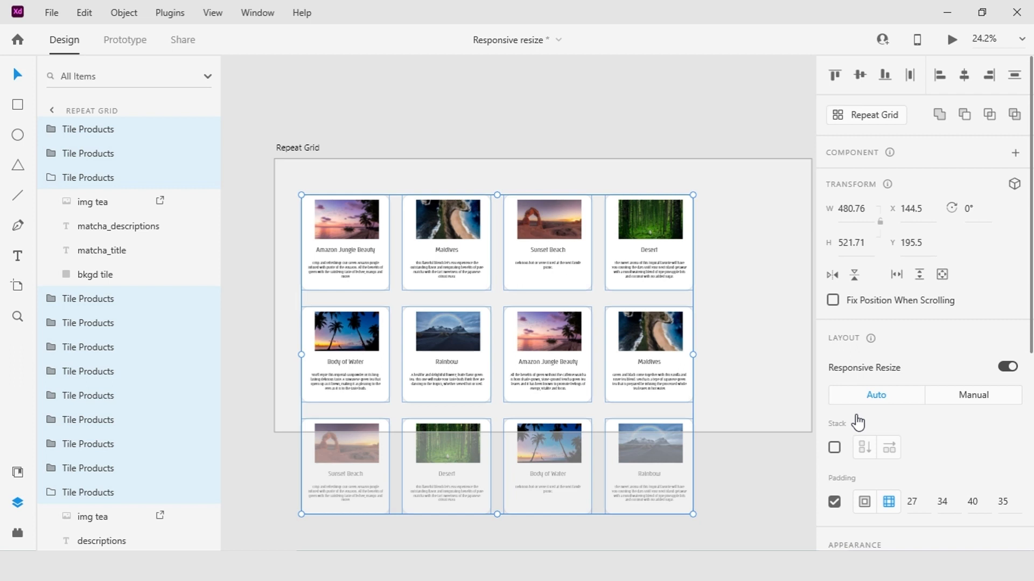
key("ctrl+z")
Step: Trim the repeat grid's outer edges tightly around the six tiles, to 1619.76 wide and 1172.71 high
scroll(543, 342, "up", 2)
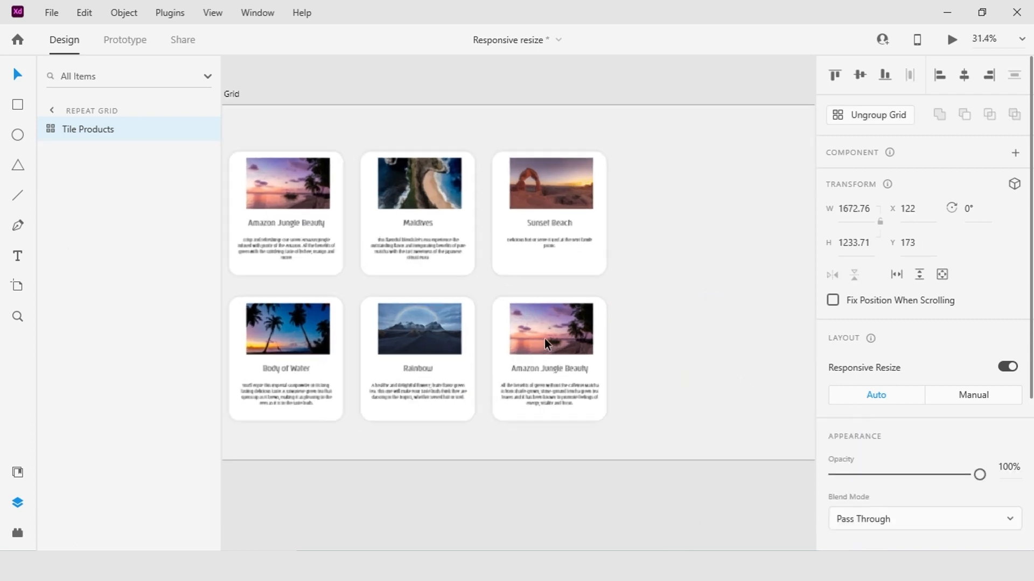
left_click_drag(632, 365, 671, 373)
left_click_drag(660, 300, 648, 304)
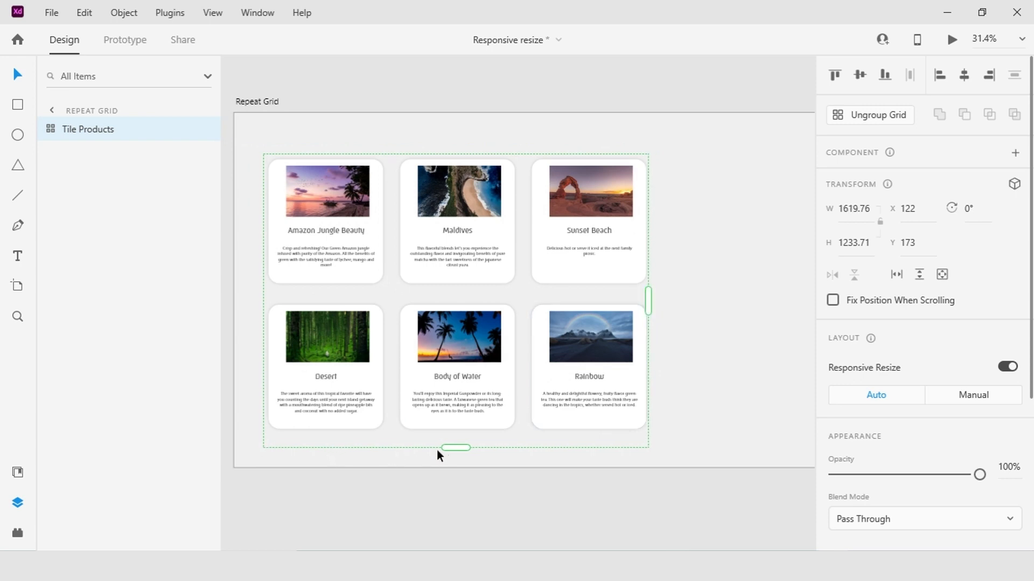
left_click_drag(450, 448, 450, 433)
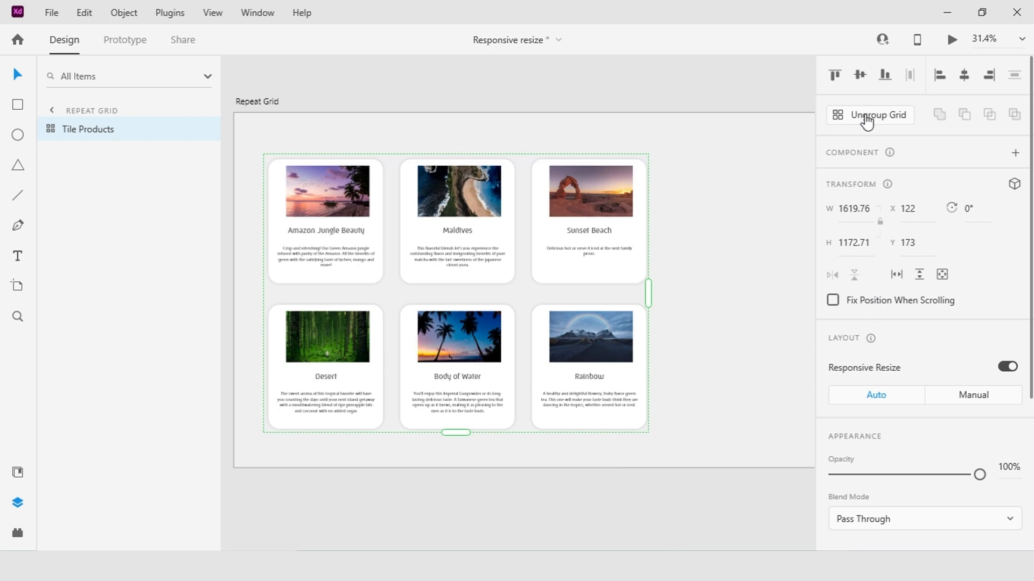
Step: Ungroup the repeat grid and scatter the Sunset Beach, Rainbow, Body of Water and Maldives tiles individually across the artboard
left_click(866, 123)
left_click(722, 276)
left_click(604, 251)
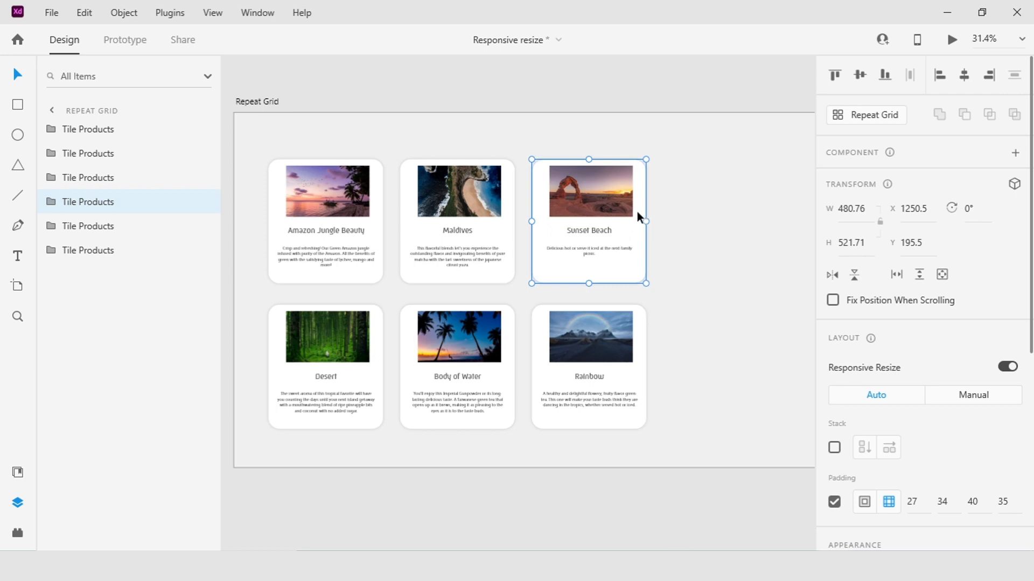
left_click_drag(640, 235, 797, 229)
left_click_drag(637, 384, 658, 295)
mouse_move(510, 380)
left_mouse_down()
mouse_move(526, 417)
mouse_move(520, 397)
left_mouse_up()
left_click_drag(500, 227, 522, 199)
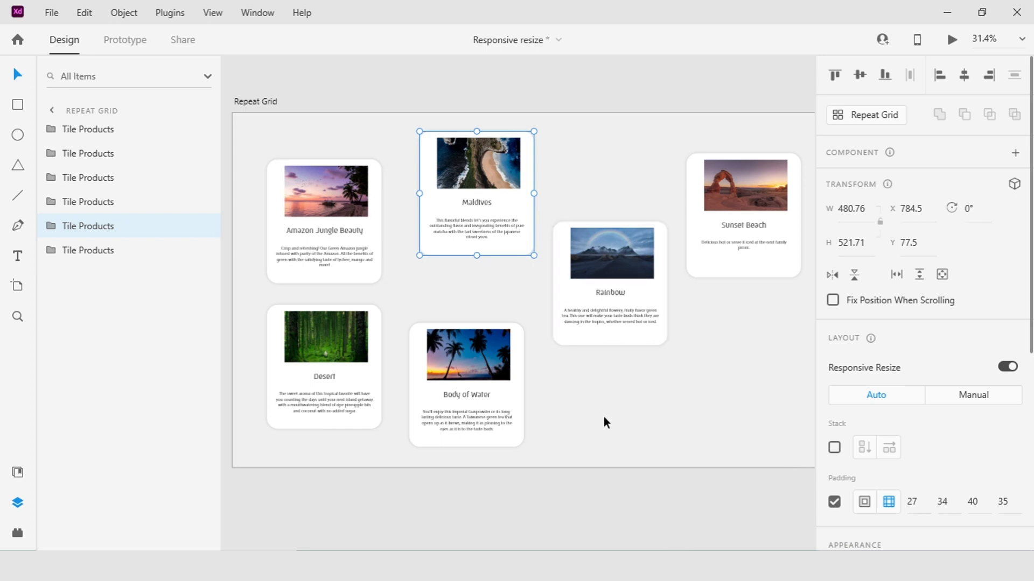